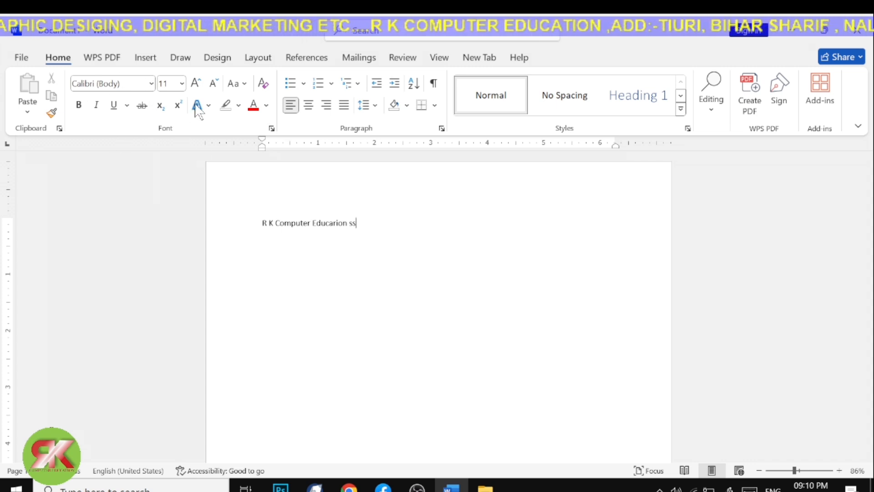
left_click_drag(263, 222, 384, 228)
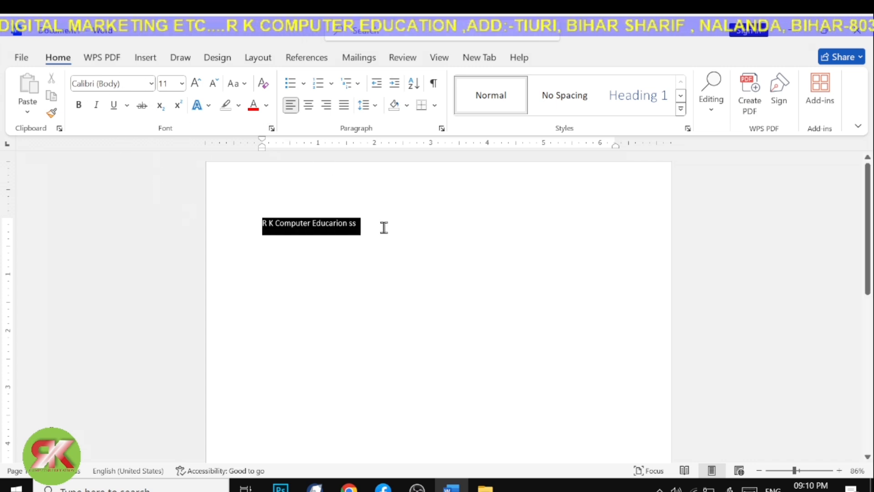
left_click(386, 227)
left_click(230, 227)
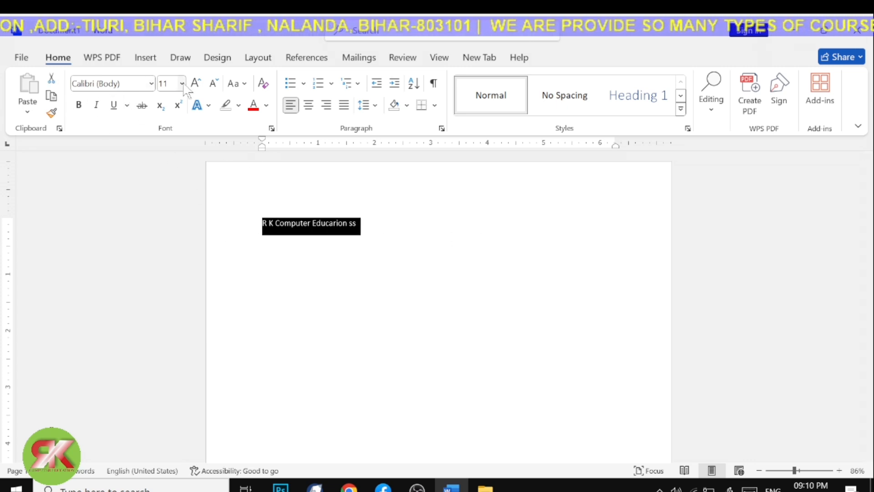
left_click(411, 221)
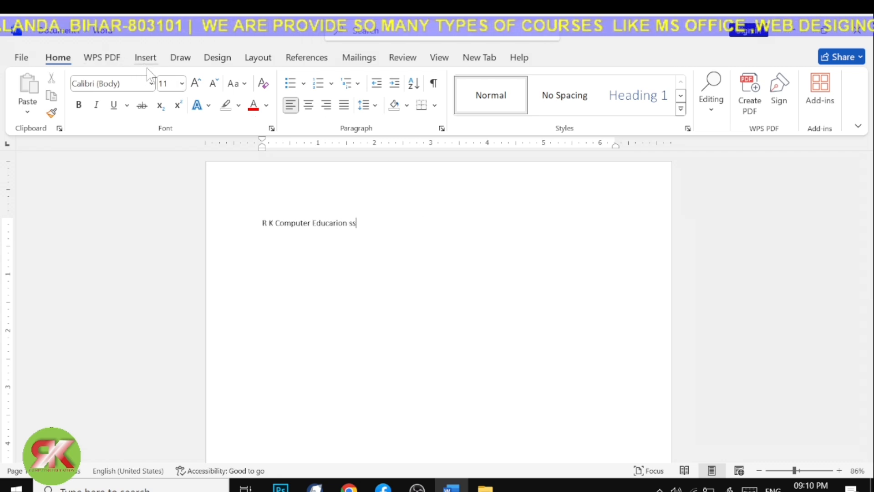
Format the whole "R K Computer Educarion ss" line in the Blackadder ITC font at size 28.
left_click_drag(355, 223, 242, 227)
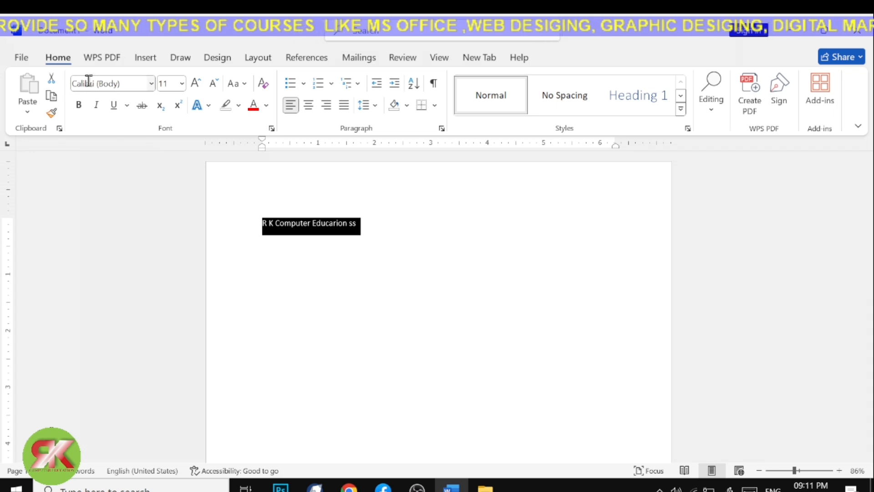
left_click(151, 84)
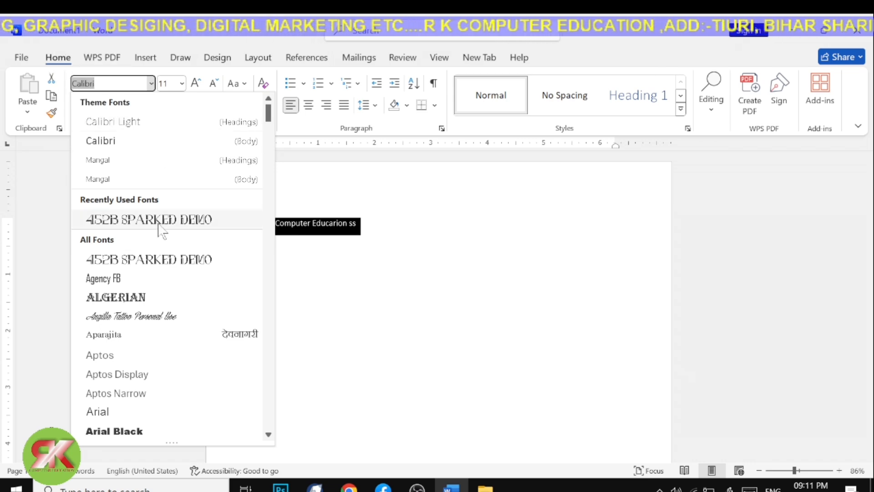
scroll(145, 218, "down", 2)
scroll(144, 218, "down", 20)
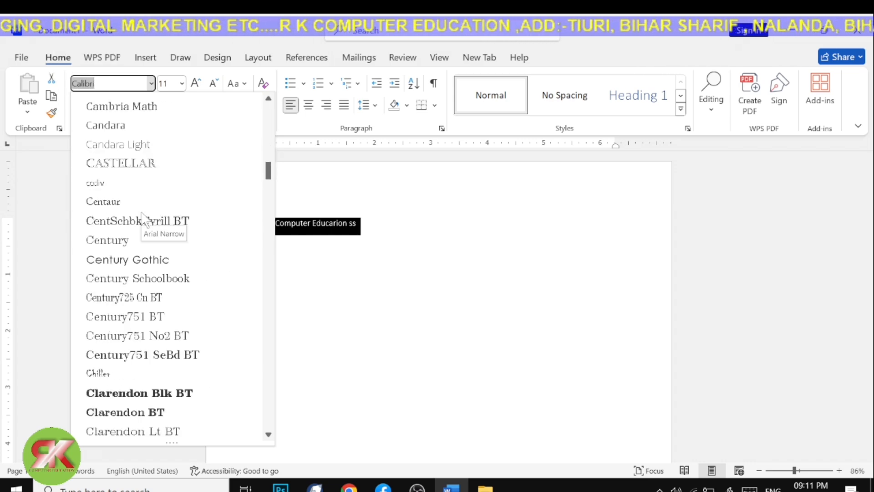
scroll(145, 222, "down", 10)
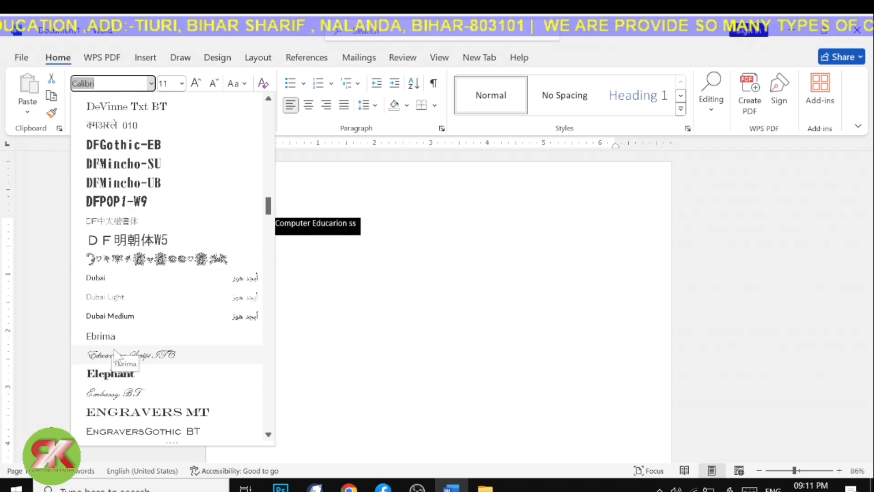
scroll(112, 353, "down", 8)
scroll(124, 165, "up", 6)
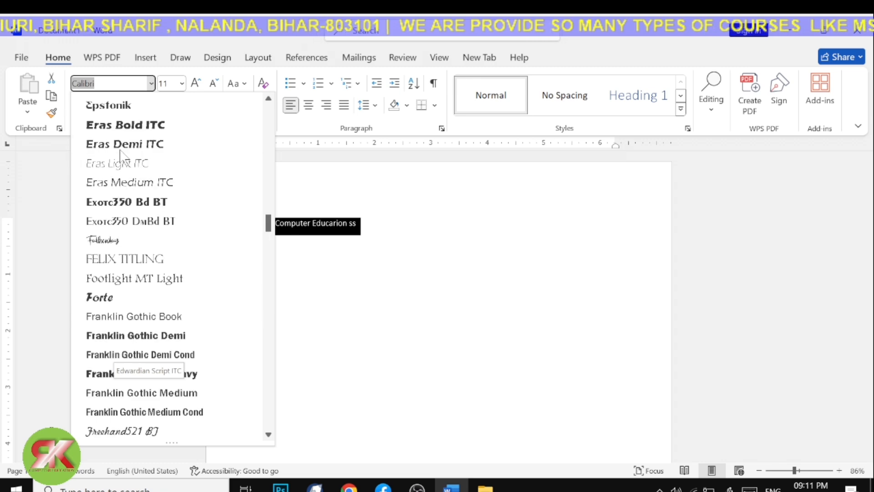
scroll(142, 208, "up", 20)
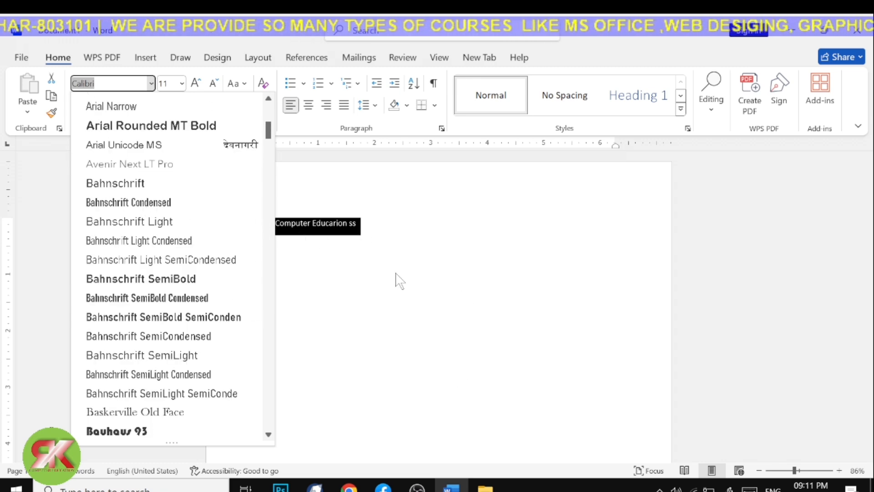
scroll(164, 187, "down", 6)
left_click(160, 182)
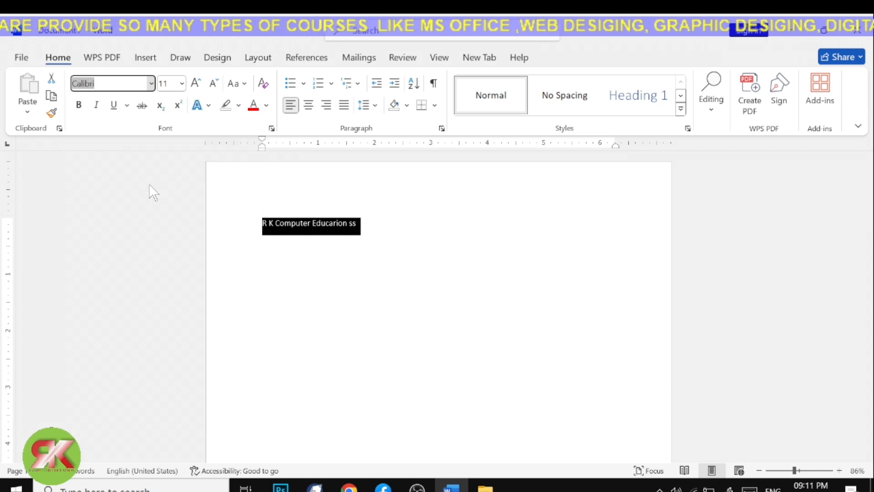
left_click(182, 83)
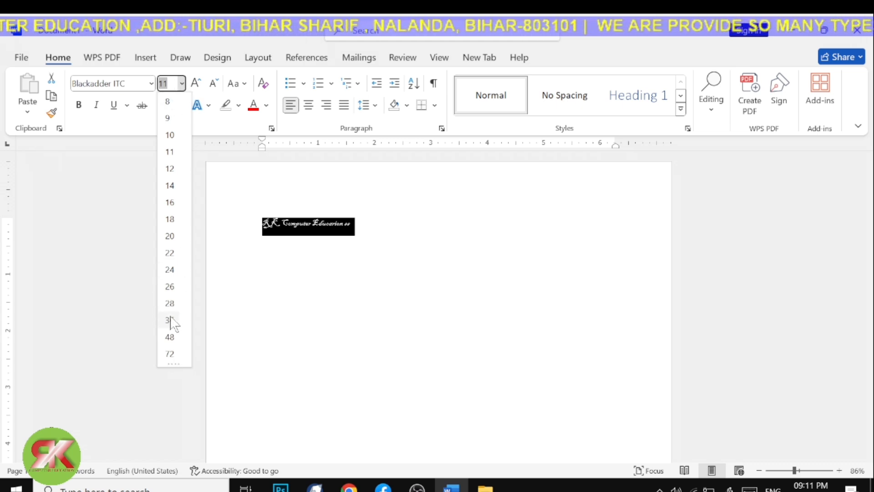
left_click(170, 303)
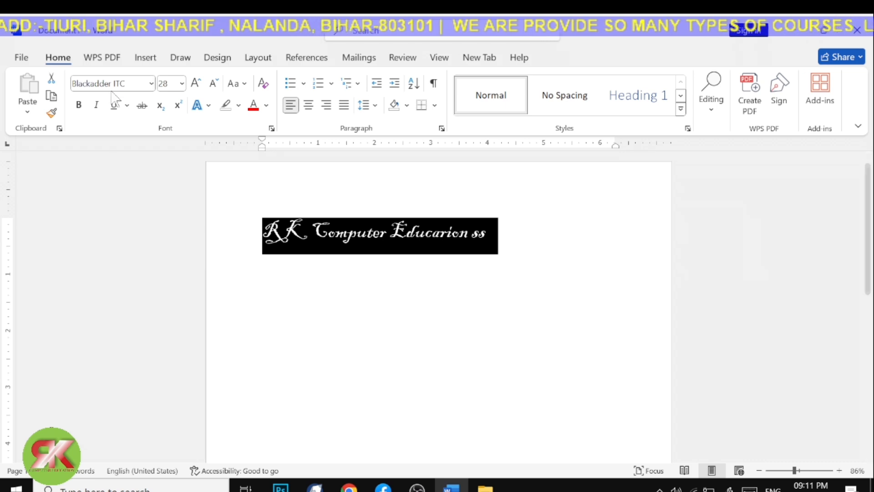
Enlarge the selected line by four font-size increments, and shrink it back to size 28.
left_click(198, 85)
left_click(197, 86)
left_click(197, 85)
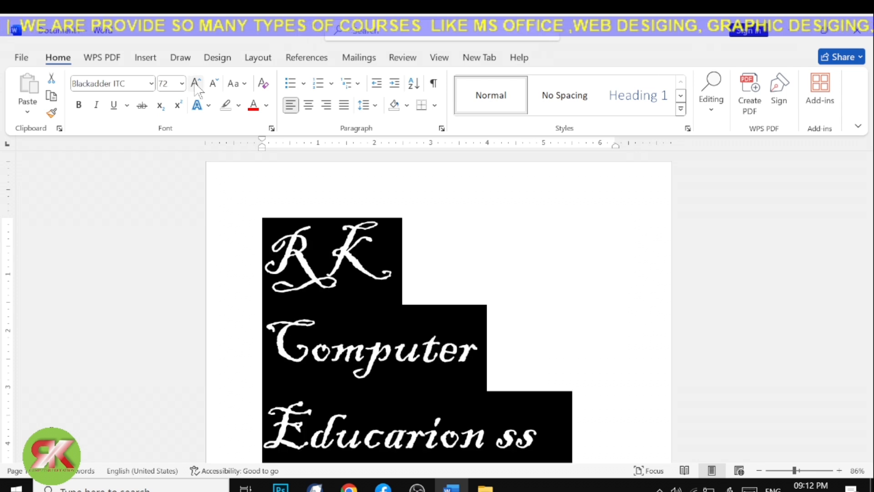
left_click(198, 85)
left_click(214, 86)
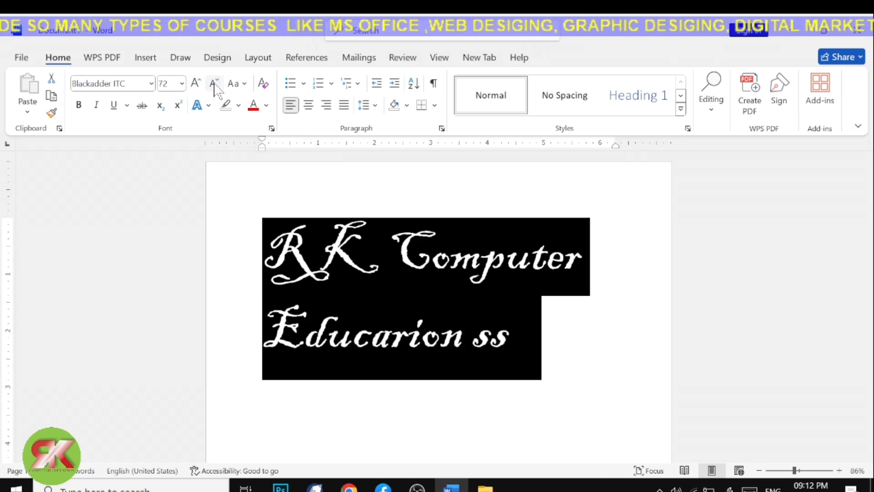
left_click(214, 86)
left_click(214, 87)
left_click(214, 86)
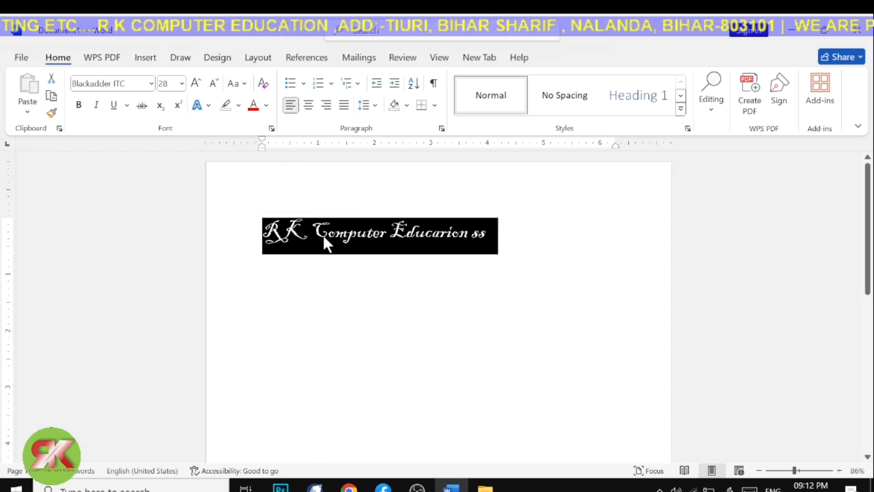
Change the selected line's font to Calibri (Body) and apply Sentence case to it.
left_click(152, 83)
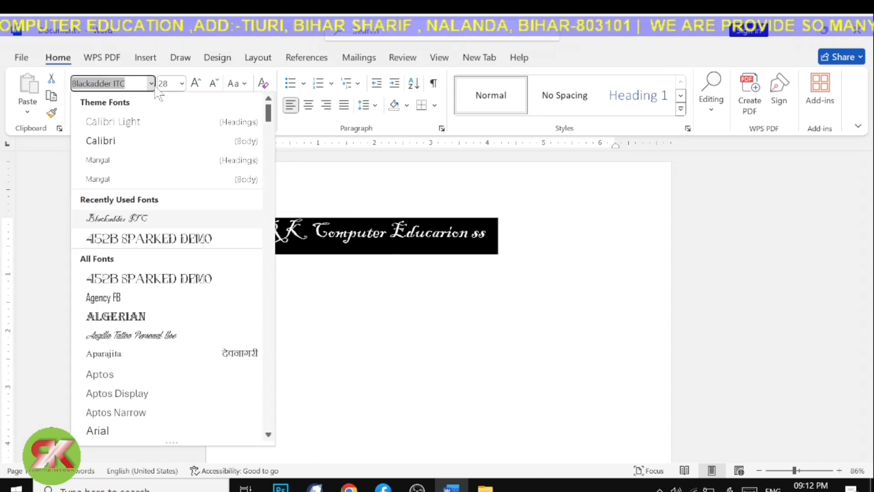
left_click(134, 142)
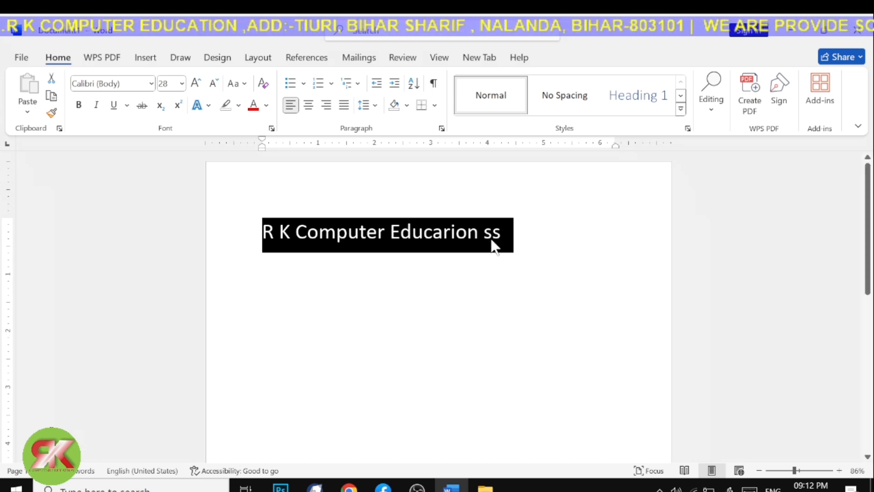
left_click(242, 85)
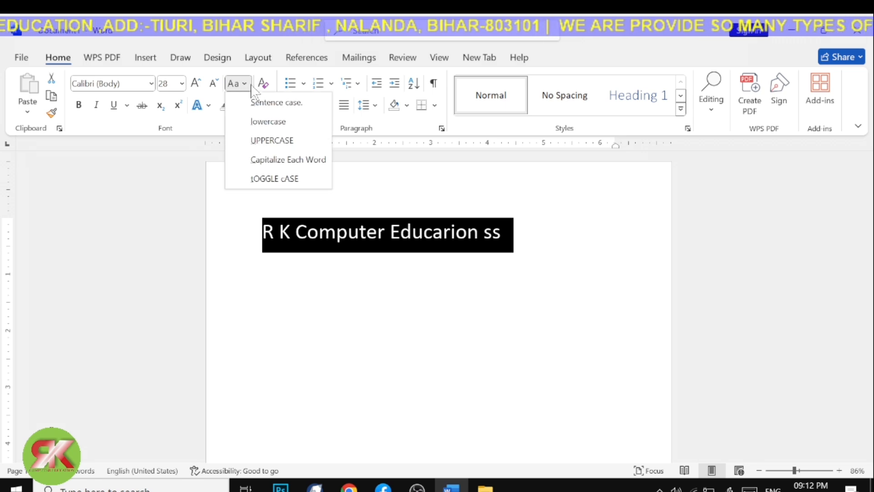
left_click(272, 103)
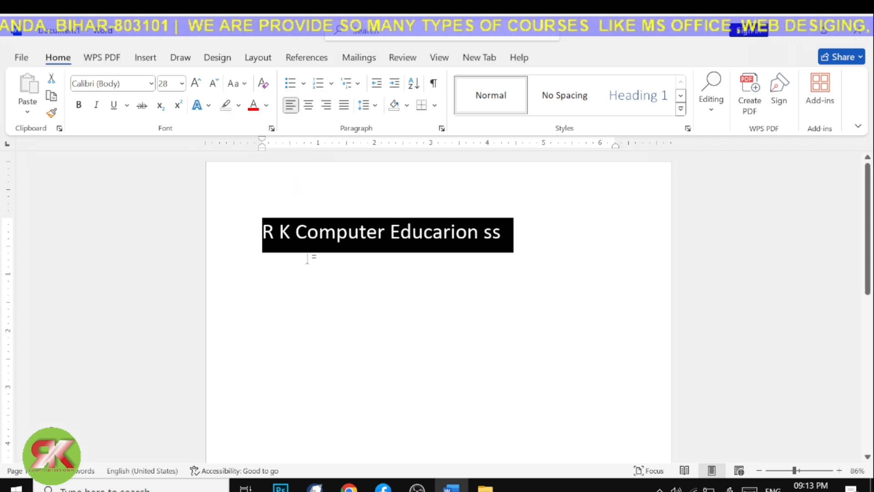
Convert the selected line to lowercase, and convert it to UPPERCASE.
left_click(235, 83)
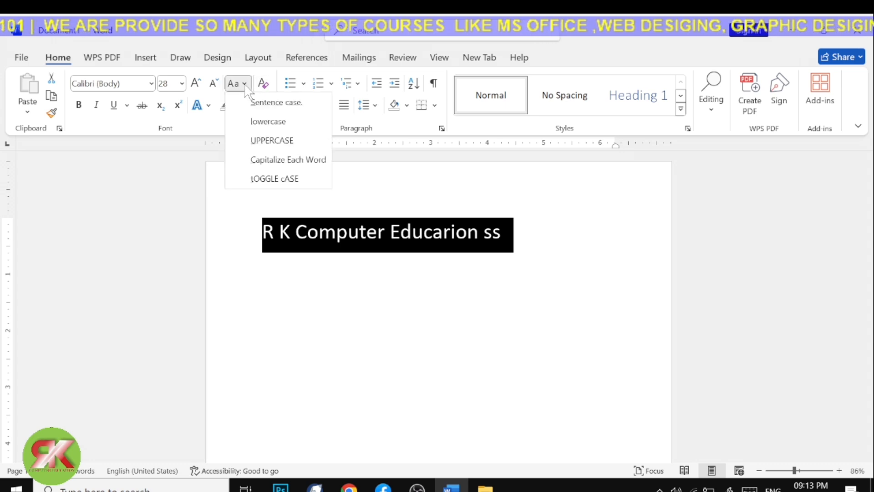
left_click(254, 121)
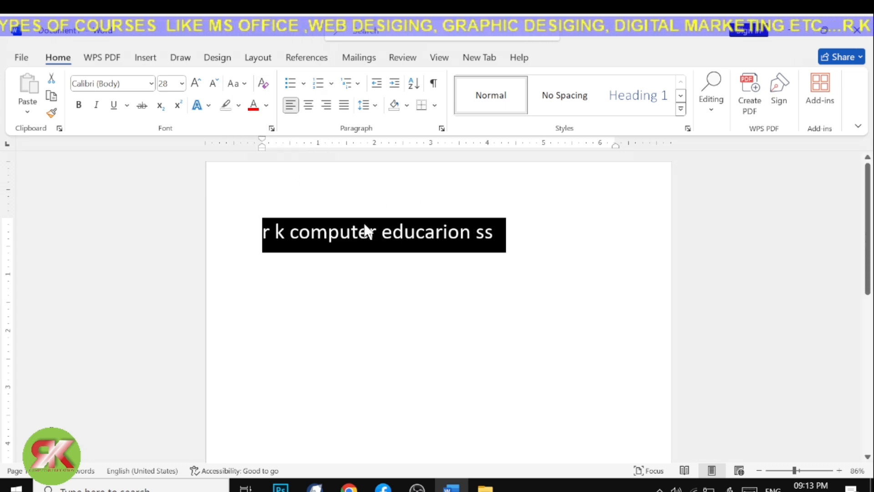
left_click(238, 84)
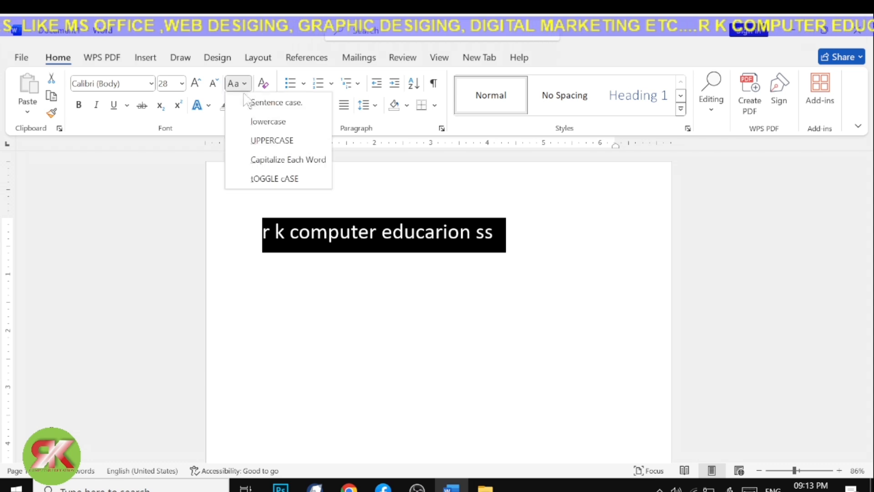
left_click(267, 142)
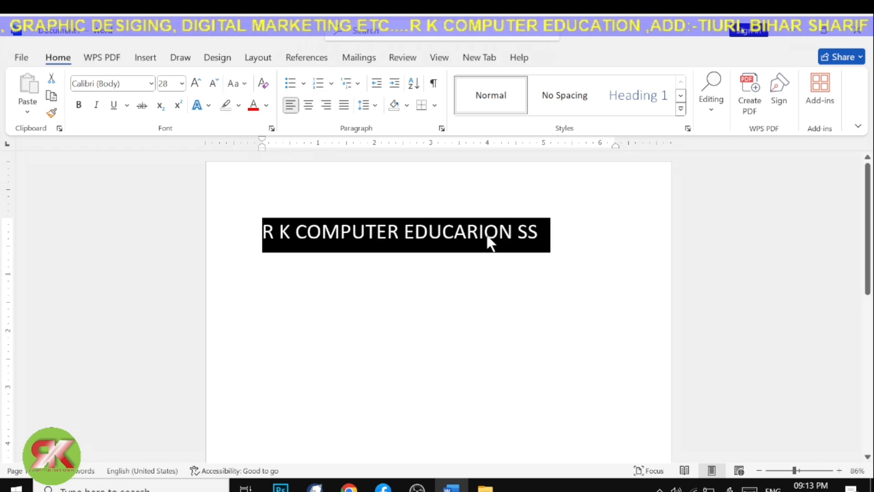
Apply Capitalize Each Word to the line, and convert the whole line to tOGGLE cASE.
left_click(238, 83)
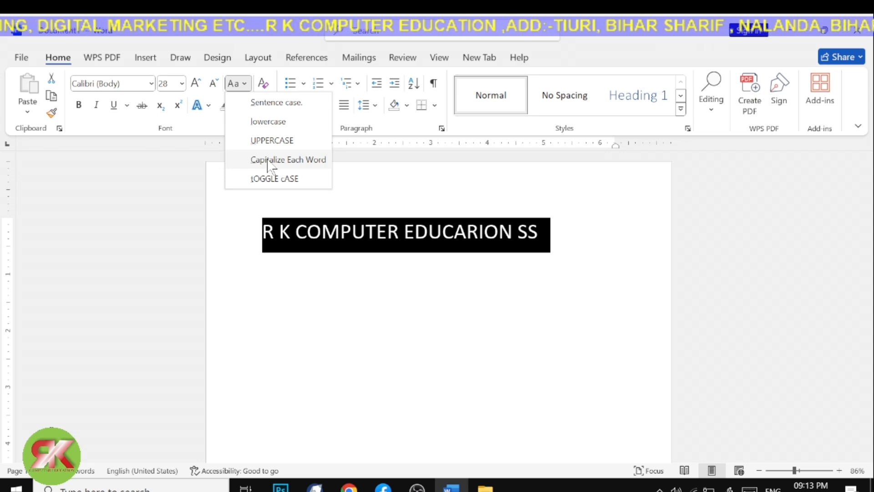
left_click(269, 160)
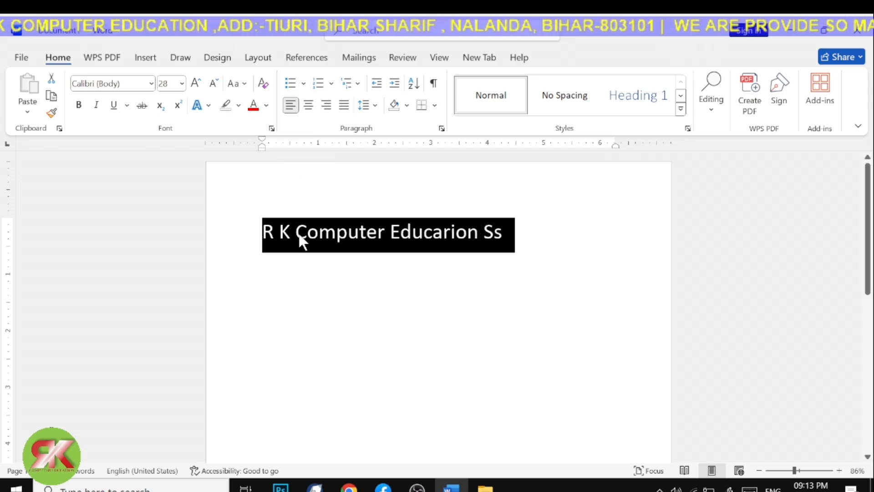
left_click(299, 232)
left_click_drag(530, 230, 214, 228)
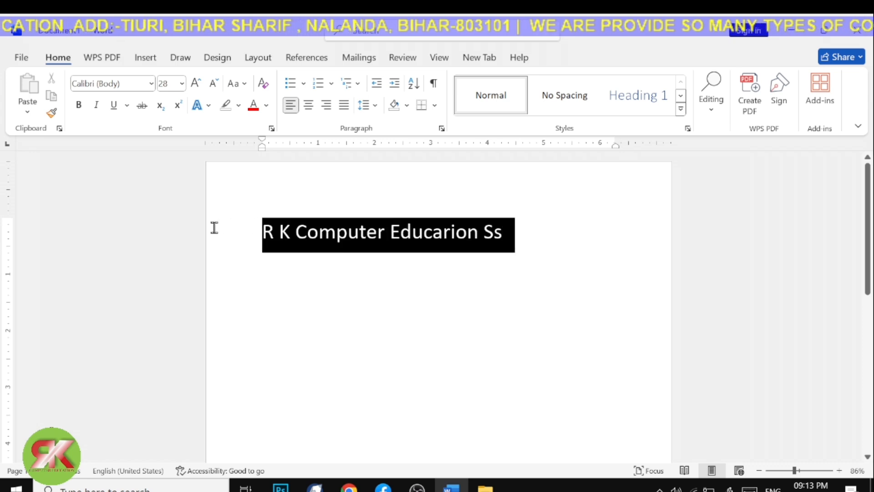
left_click(245, 84)
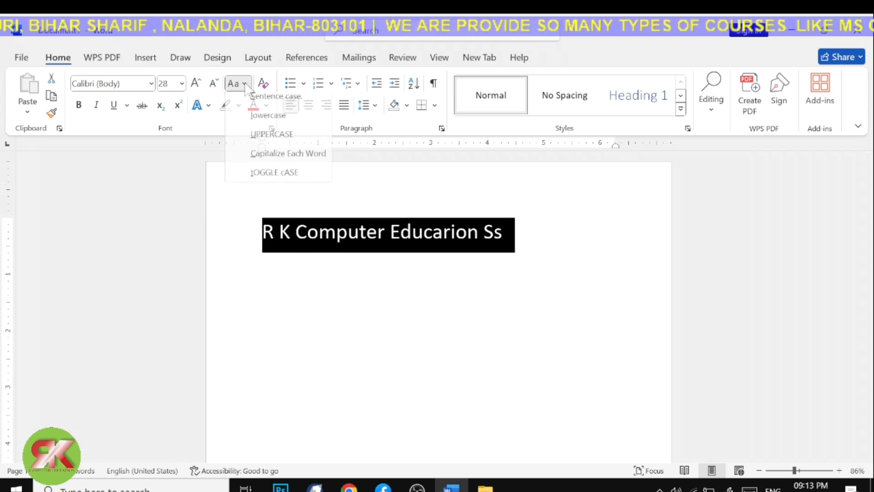
left_click(274, 180)
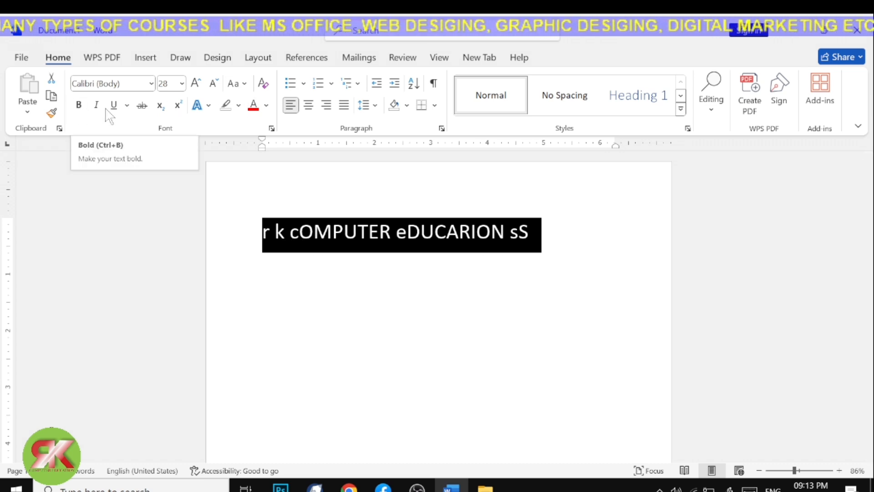
Convert the selected line to Sentence case and deselect it.
left_click(236, 83)
left_click(253, 104)
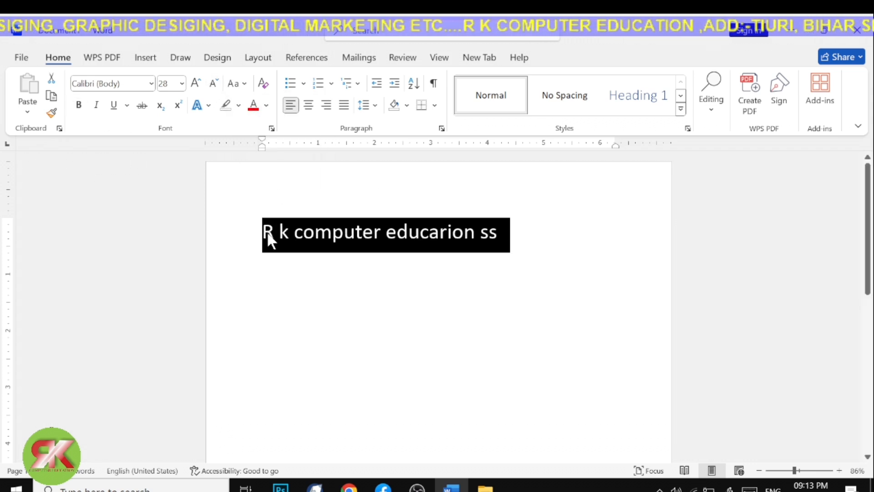
left_click(286, 232)
Make the entire "R k computer educarion ss" line bold and italic.
left_click_drag(263, 232, 546, 250)
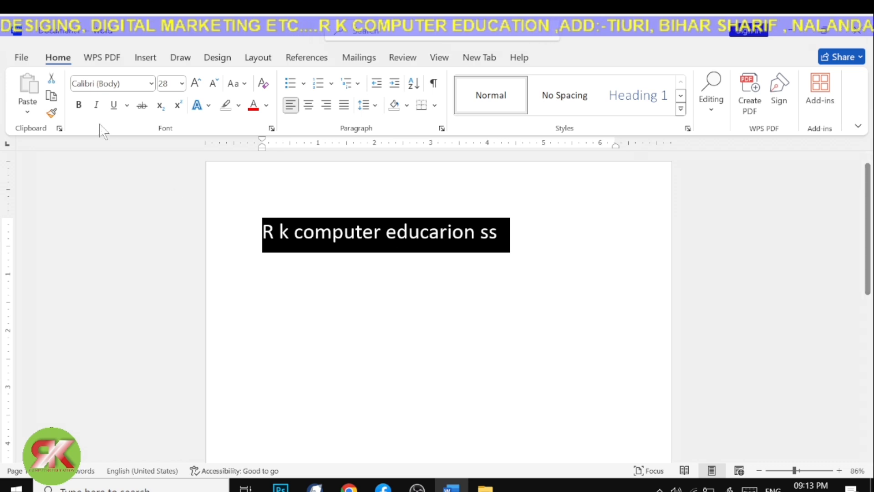
left_click(78, 105)
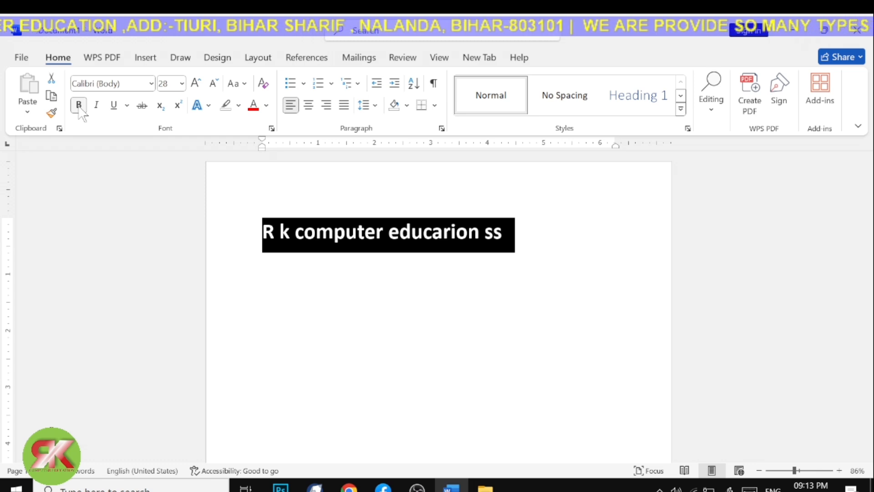
left_click(285, 279)
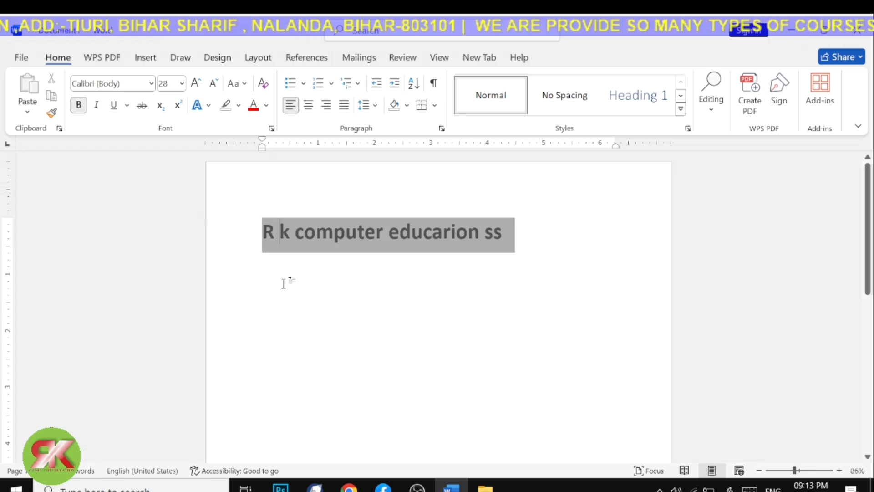
left_click(248, 242)
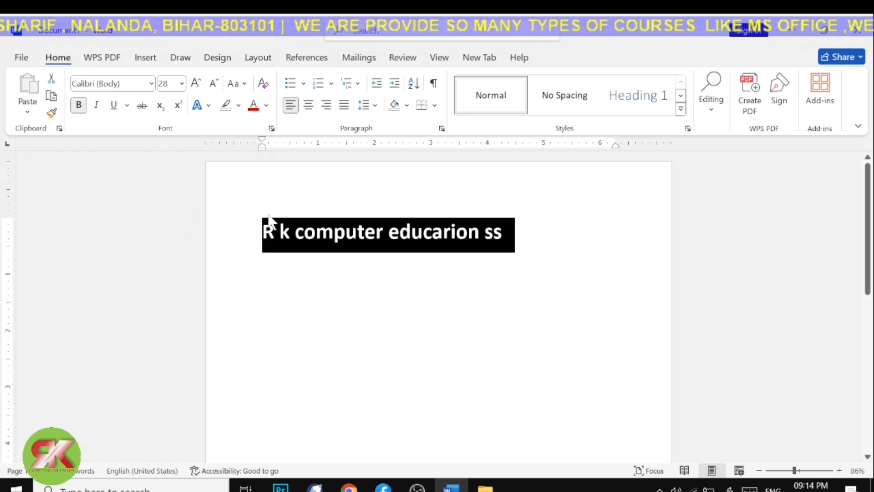
left_click(97, 106)
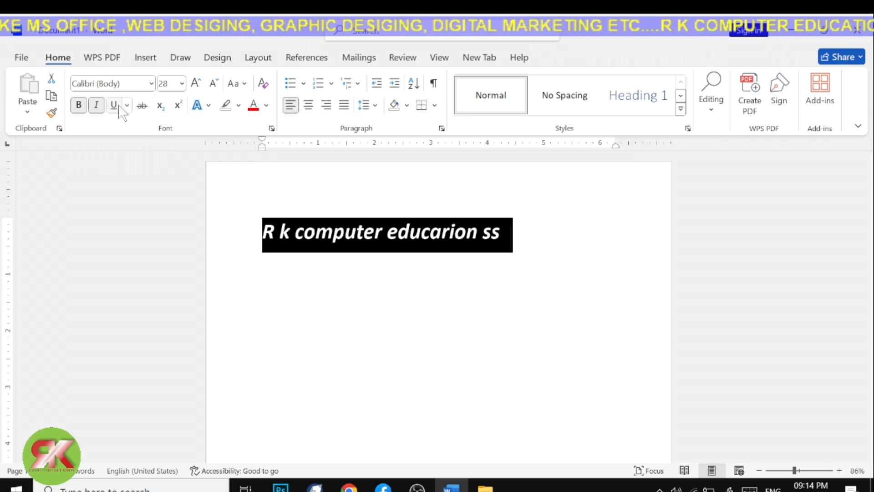
Apply a dotted underline in red to the entire "R k computer educarion ss" line and deselect it.
left_click(513, 246)
left_click_drag(512, 246, 234, 246)
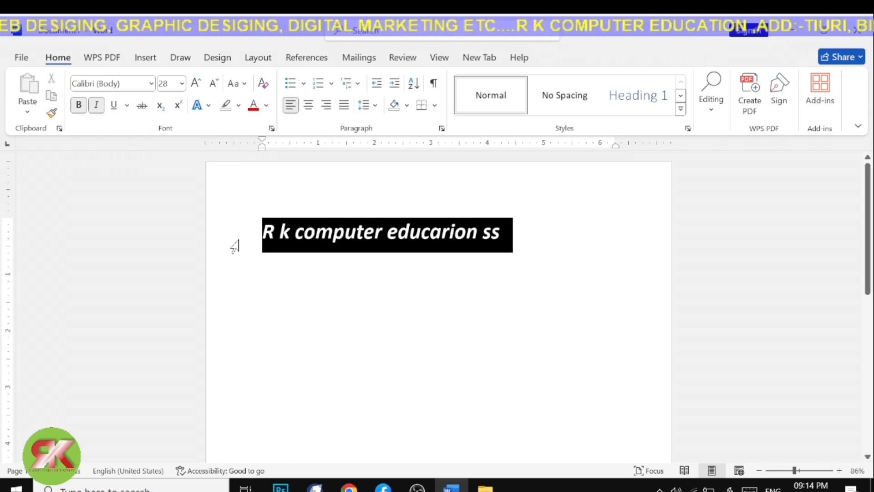
left_click(127, 105)
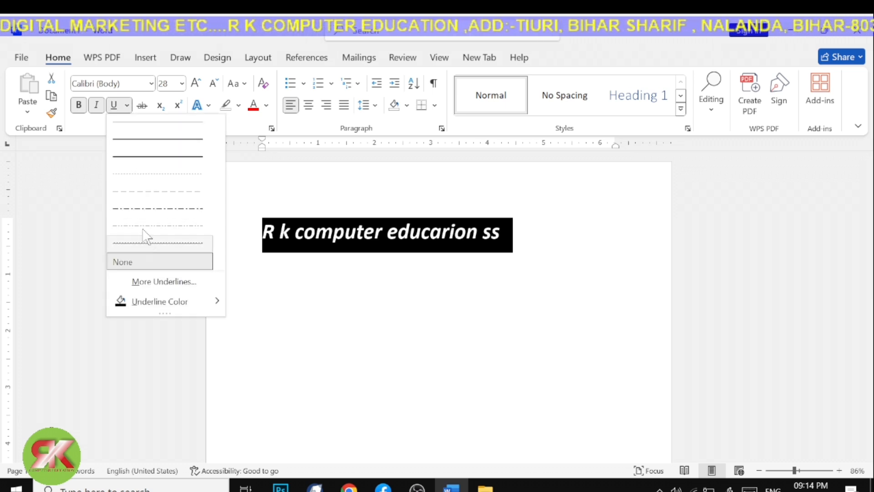
left_click(151, 175)
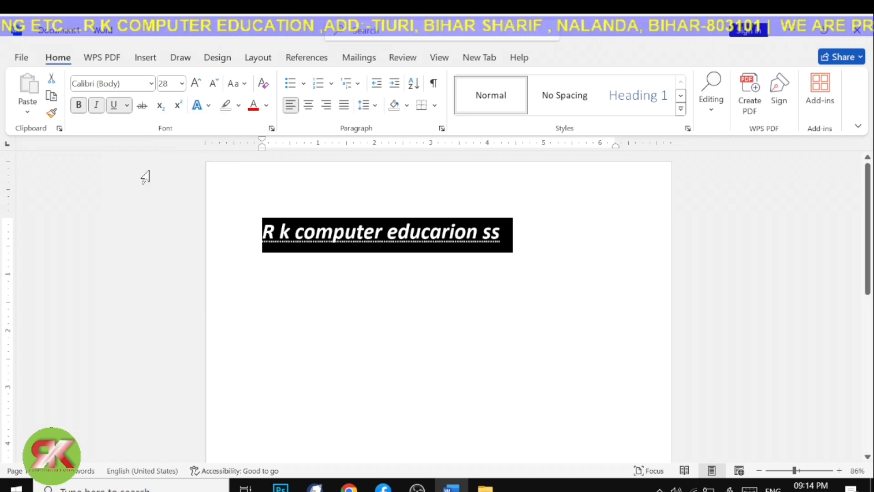
left_click(127, 105)
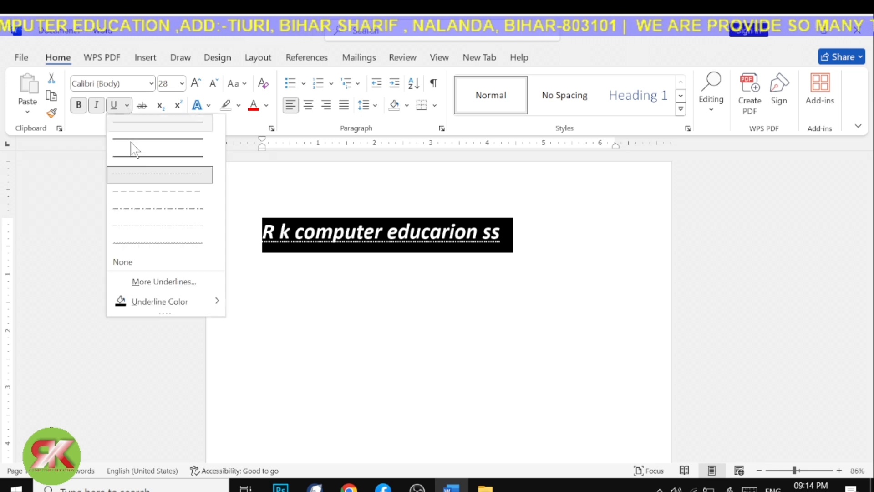
mouse_move(163, 301)
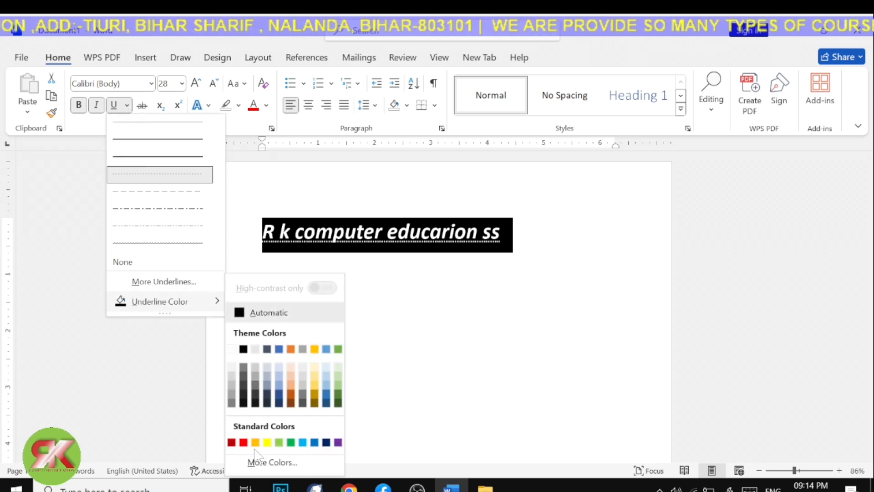
left_click(243, 442)
left_click(431, 336)
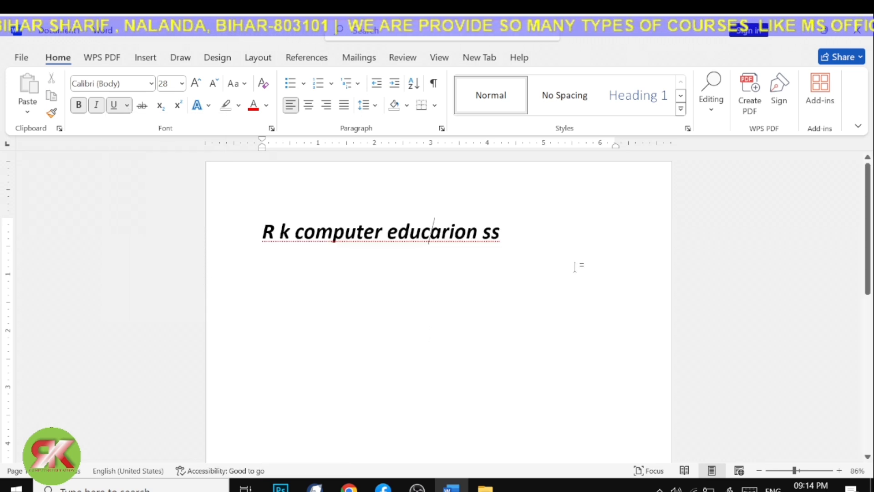
Apply strikethrough to the whole "R k computer educarion ss" line and deselect it.
left_click_drag(515, 236, 234, 242)
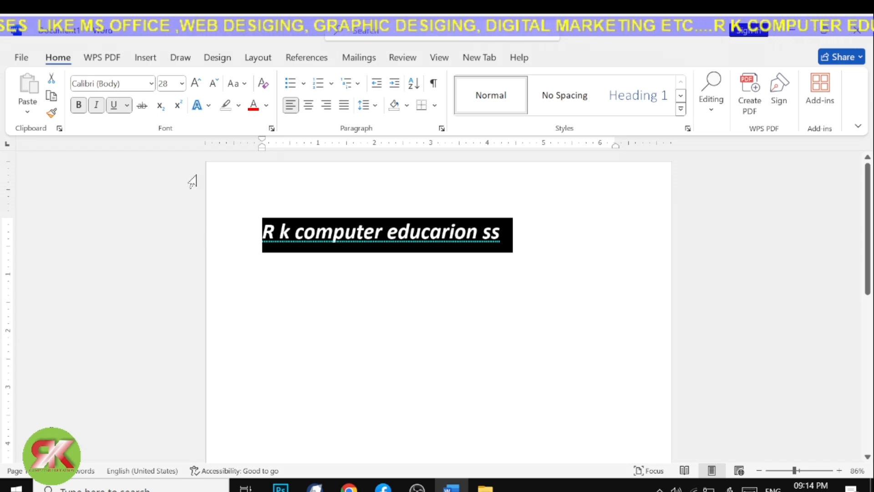
left_click(142, 105)
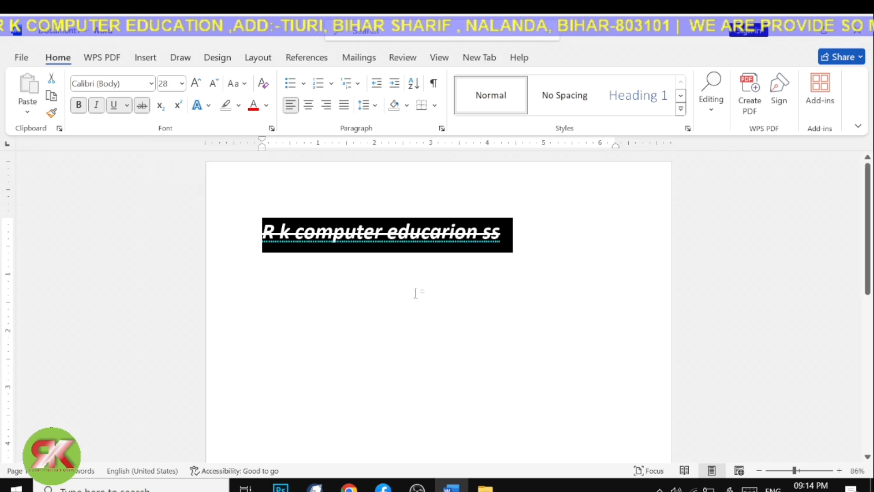
left_click(578, 249)
Add the text "X2" on a new line below "R k computer educarion ss".
key("Return")
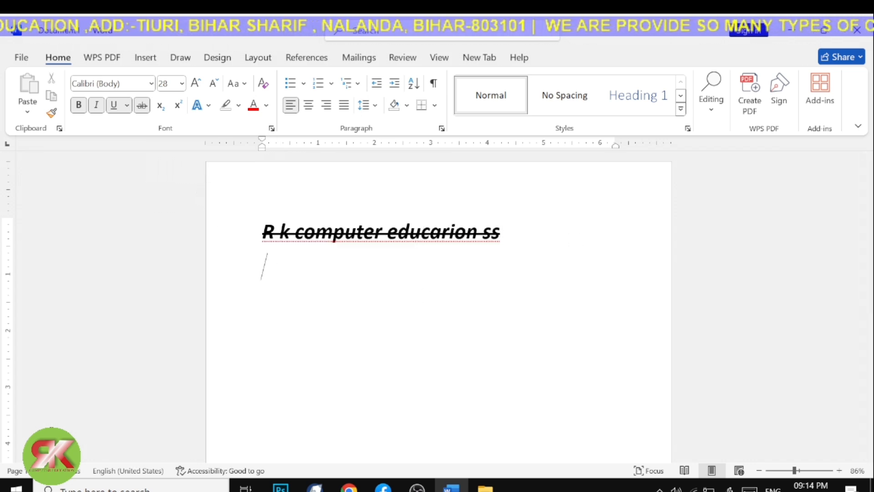
type("x")
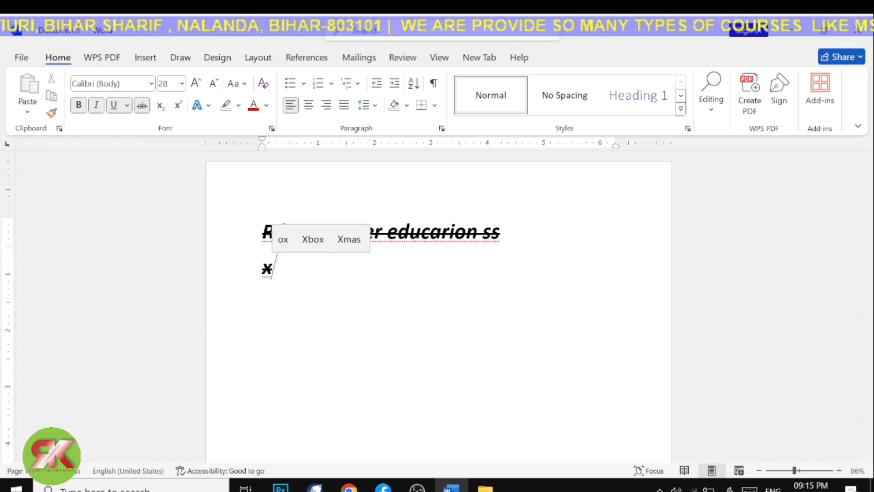
type("2")
Remove the strikethrough, underline, italic and bold formatting from the "X2" line.
left_click_drag(319, 287, 249, 270)
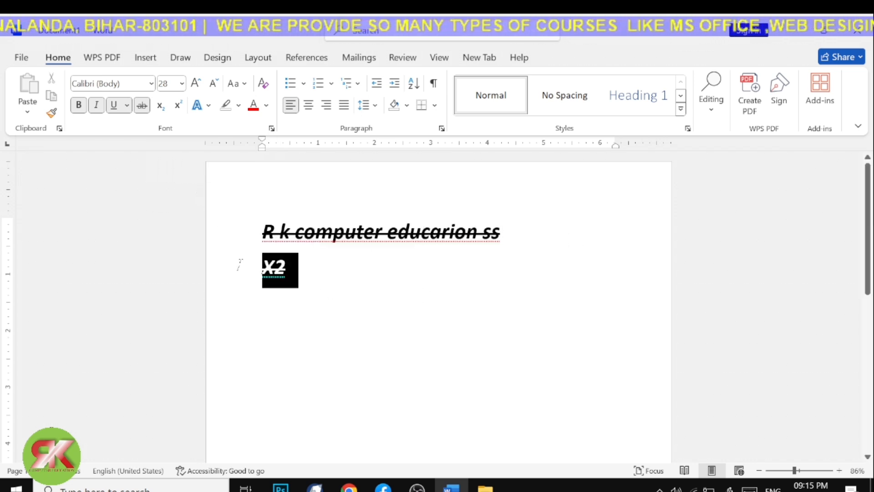
left_click(143, 106)
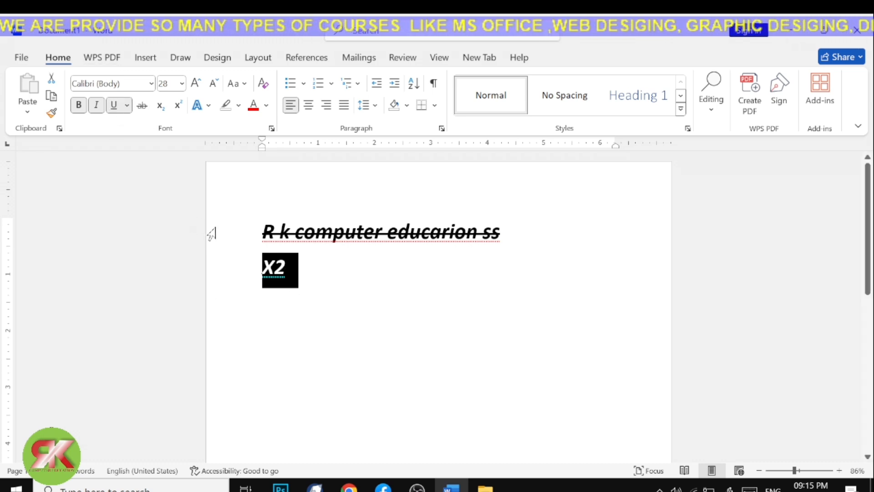
left_click(114, 105)
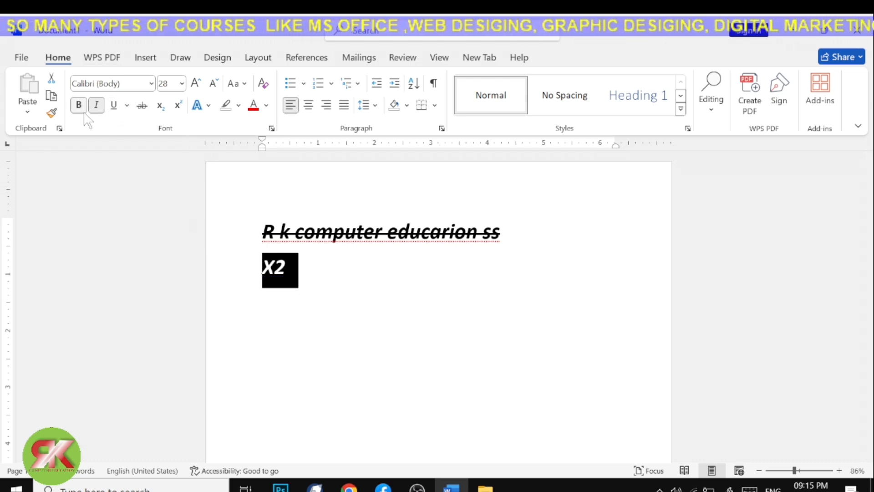
left_click(97, 105)
left_click(78, 105)
left_click(308, 295)
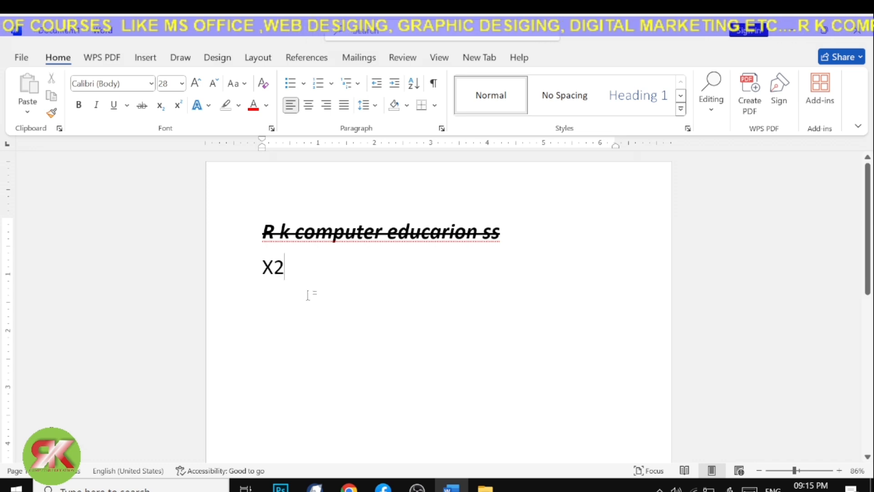
Format only the 2 in "X2" as subscript.
double_click(277, 267)
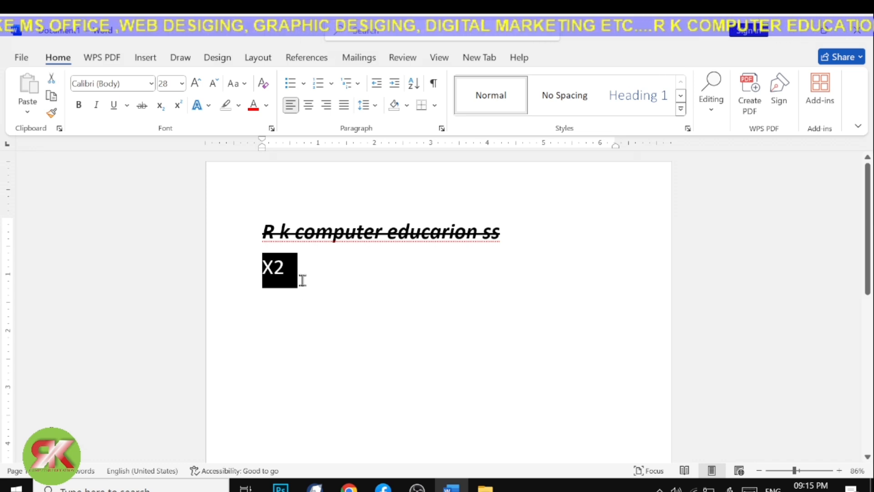
left_click(296, 275)
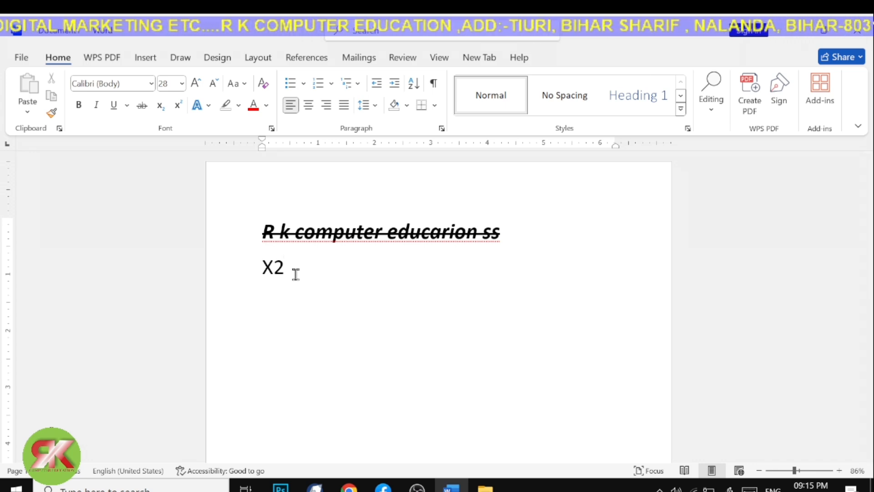
left_click_drag(286, 273, 274, 271)
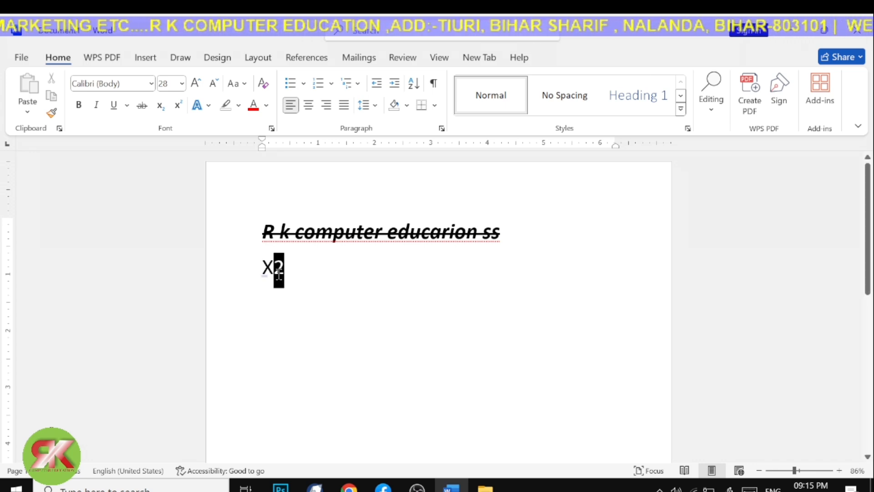
left_click(164, 109)
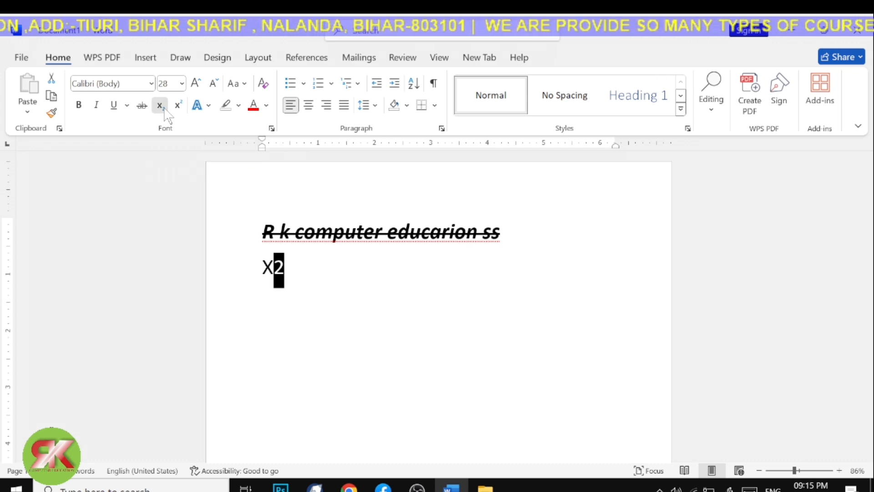
left_click(305, 282)
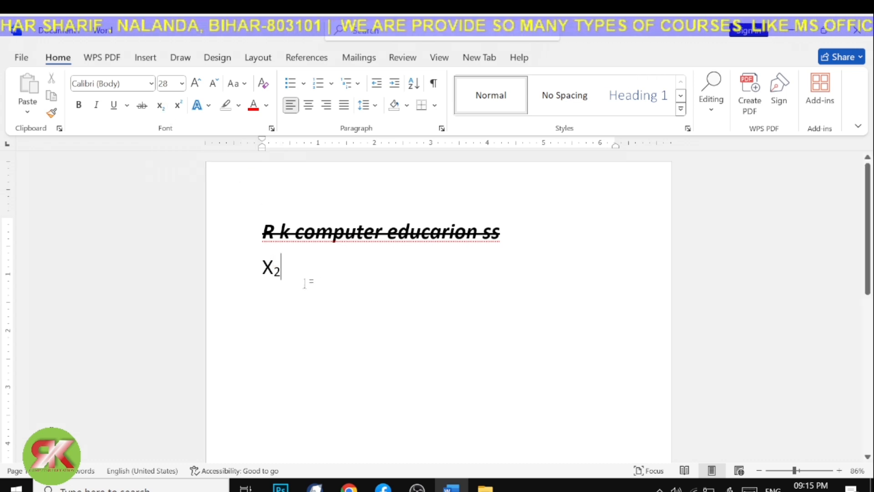
Change the 2 after the X to superscript and deselect it.
left_click_drag(287, 275, 273, 272)
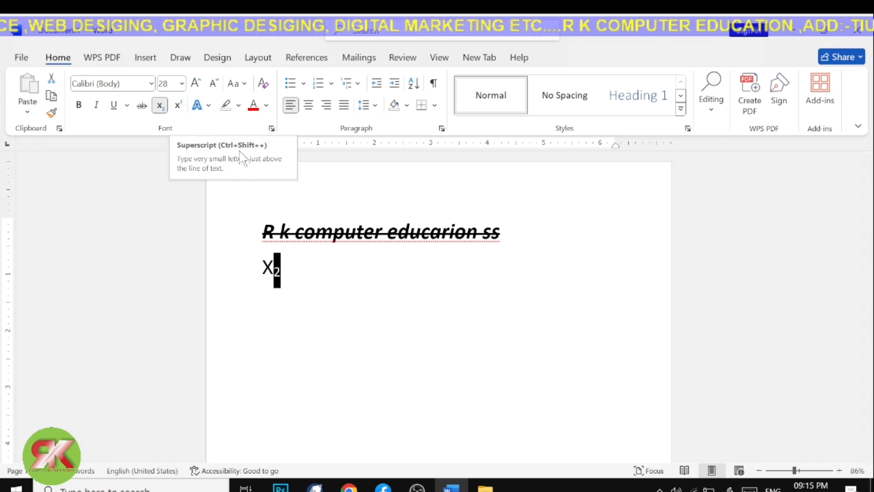
left_click(181, 108)
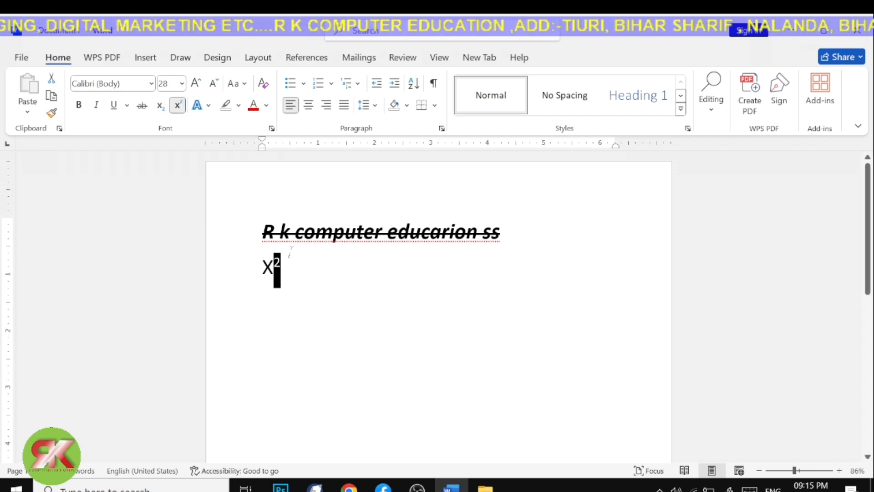
left_click(383, 286)
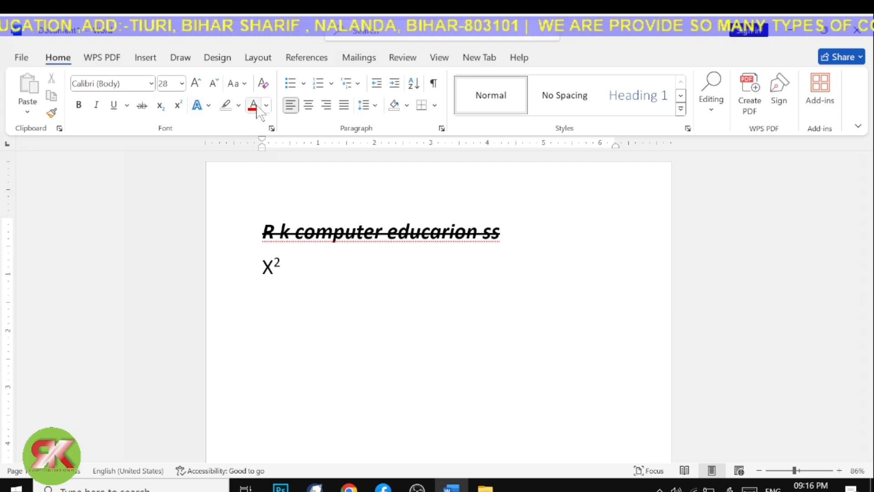
Color both lines of text with the standard yellow font color.
left_click_drag(263, 231, 517, 257)
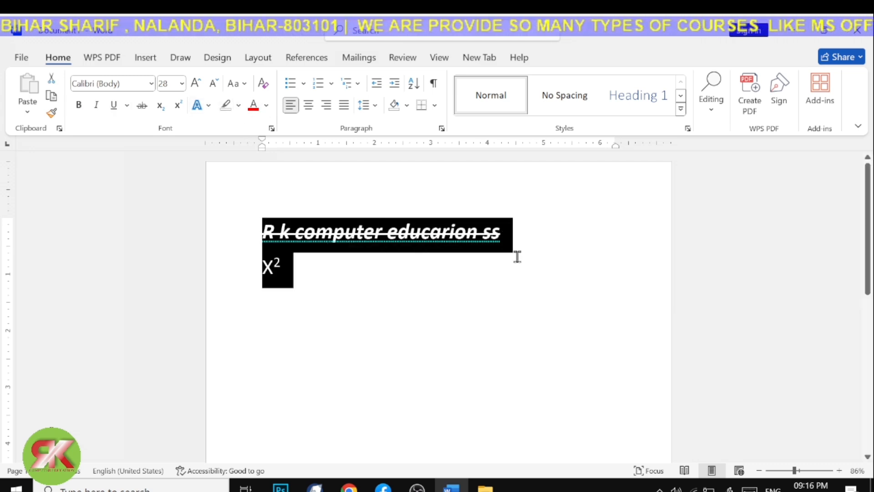
left_click(266, 105)
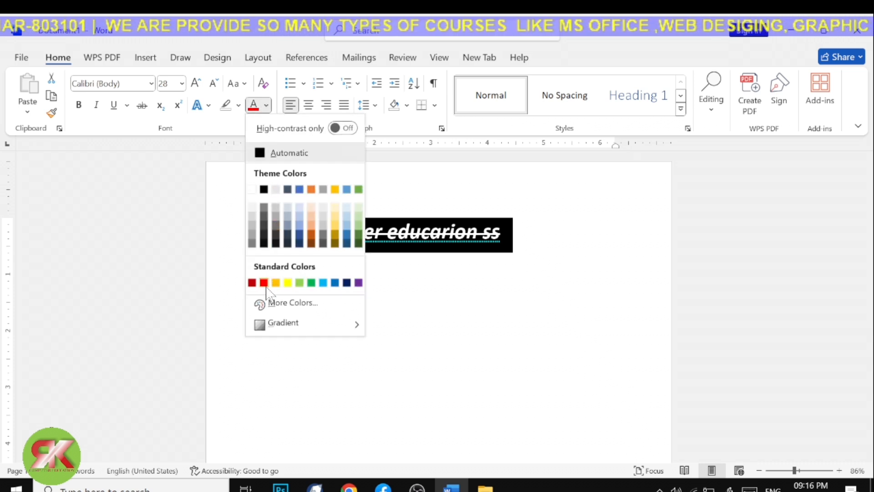
left_click(288, 282)
left_click(361, 260)
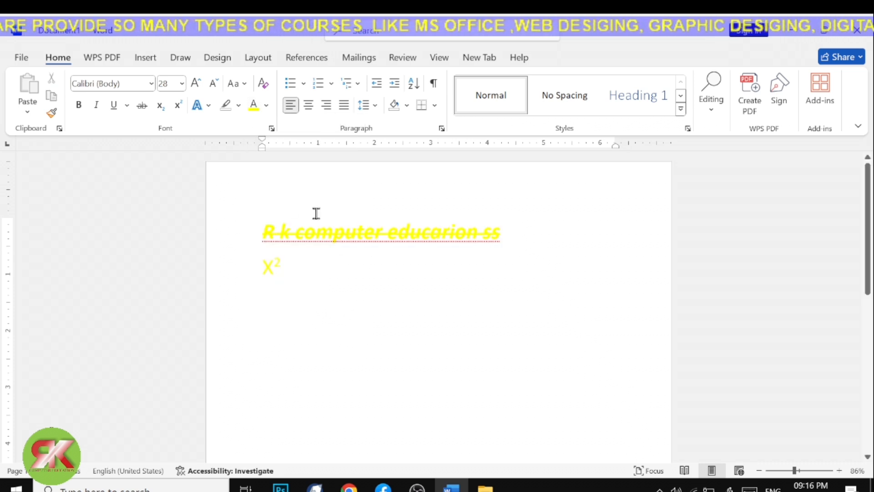
Select all the text and set its font color to the standard green.
key("ctrl+a")
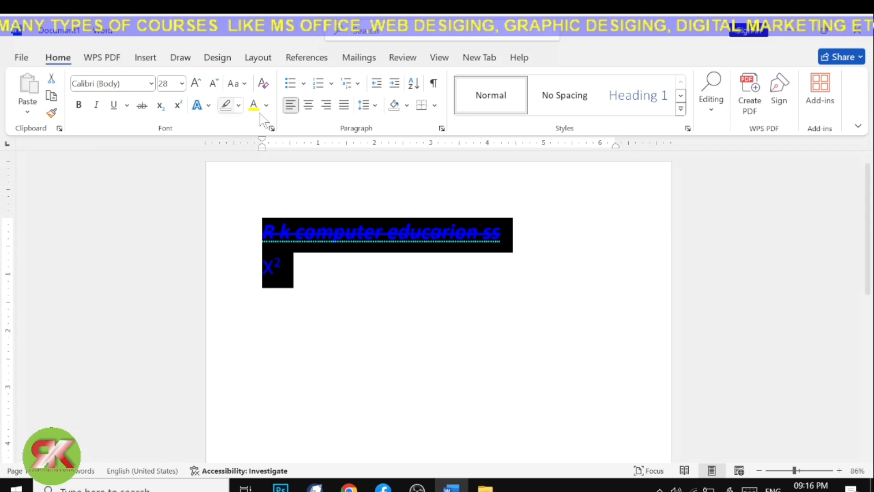
left_click(267, 106)
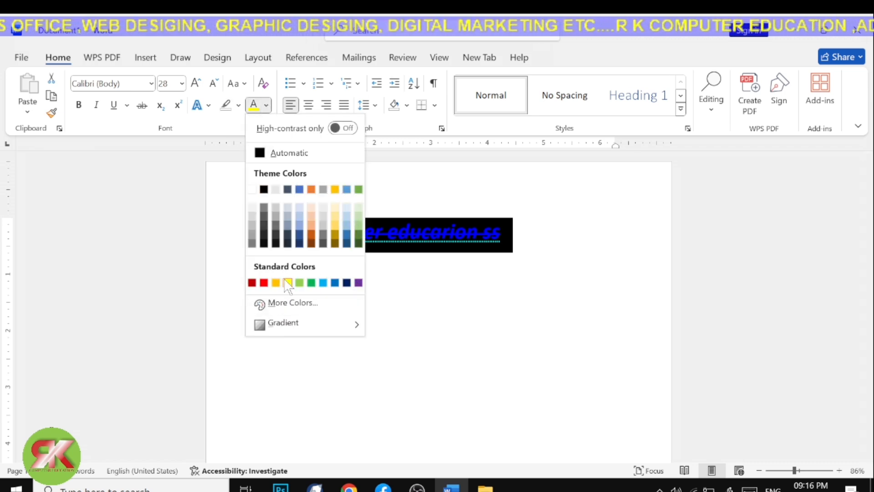
left_click(312, 283)
left_click(308, 279)
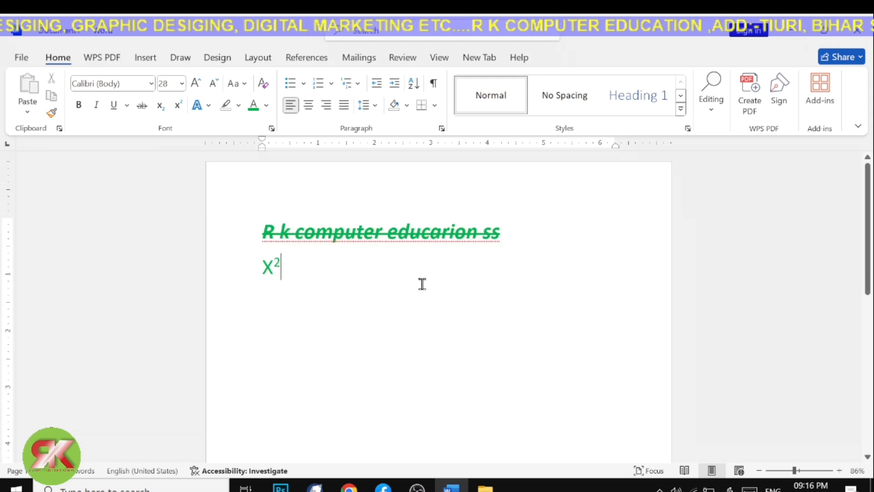
Pick a custom olive-green font color at the insertion point after the superscript 2.
left_click(267, 106)
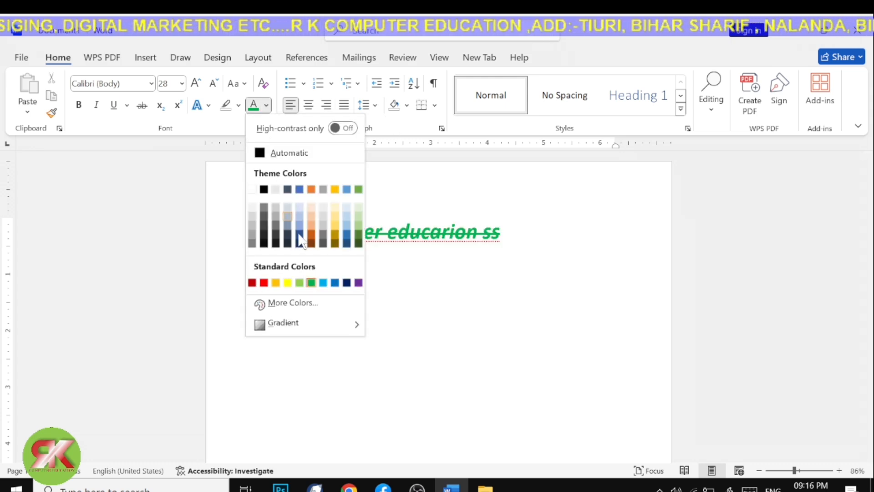
left_click(312, 310)
left_click(369, 215)
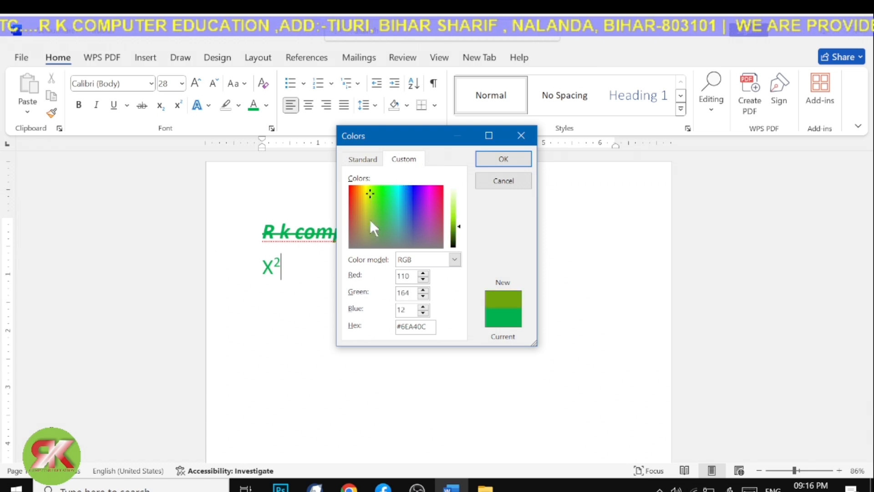
left_click(503, 161)
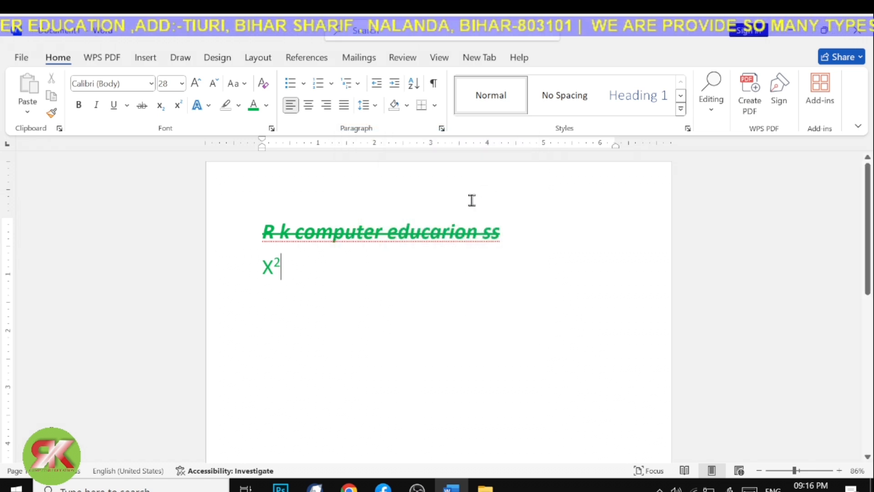
left_click_drag(360, 269, 228, 208)
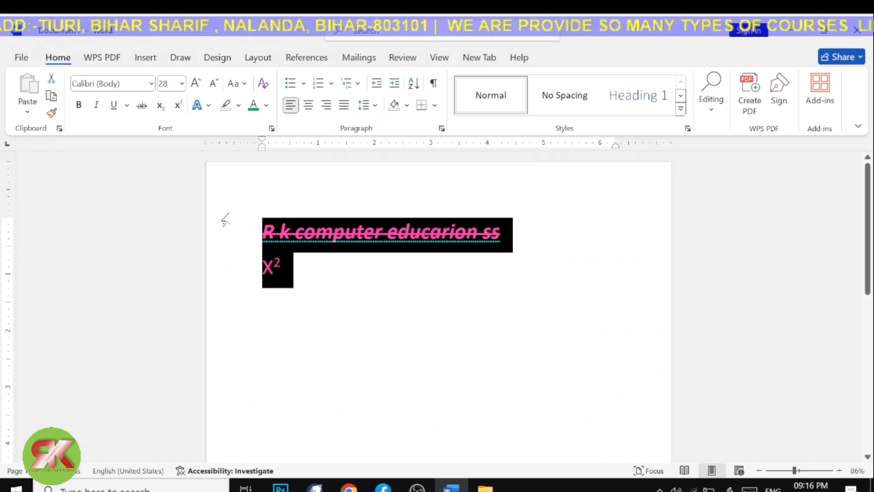
left_click(266, 105)
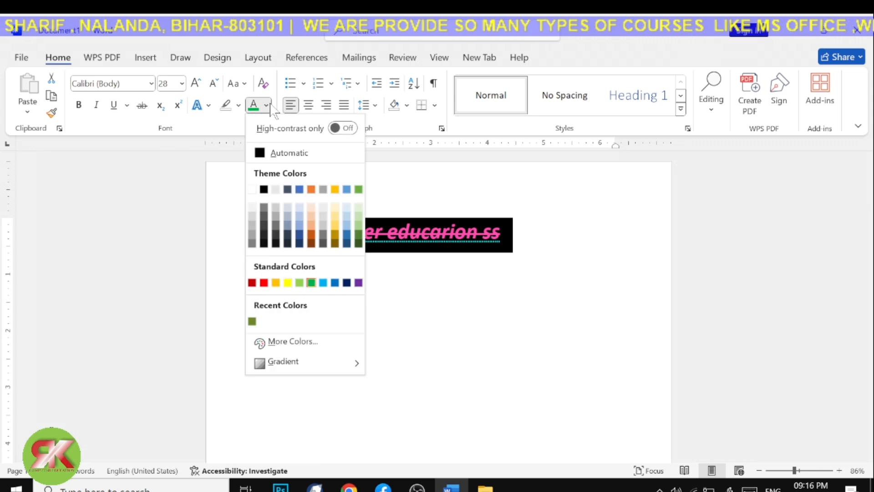
left_click(583, 364)
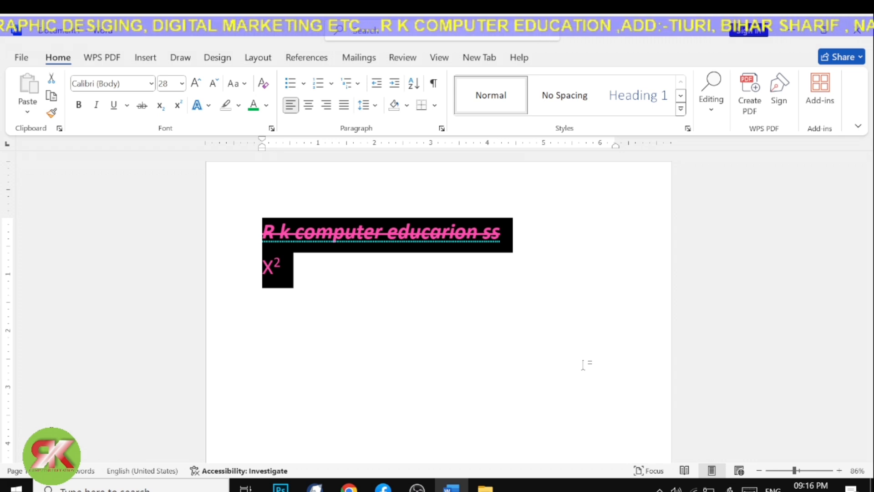
left_click(266, 229)
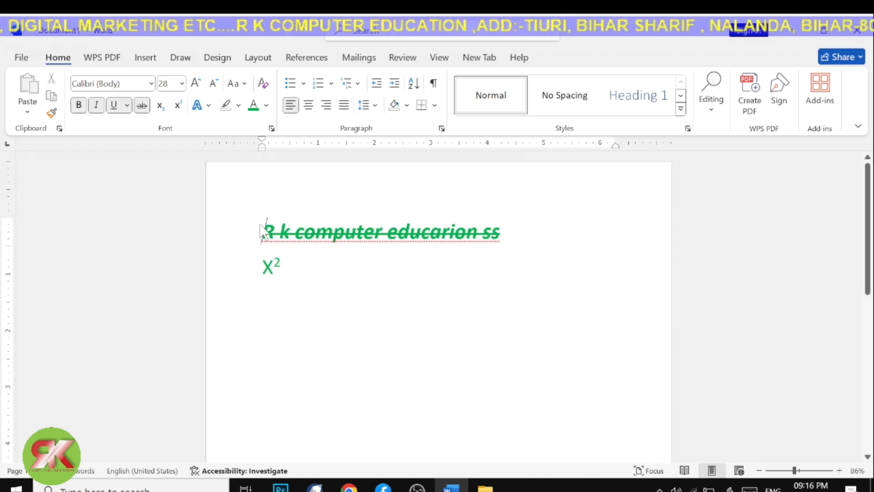
left_click_drag(266, 228, 402, 296)
left_click(402, 296)
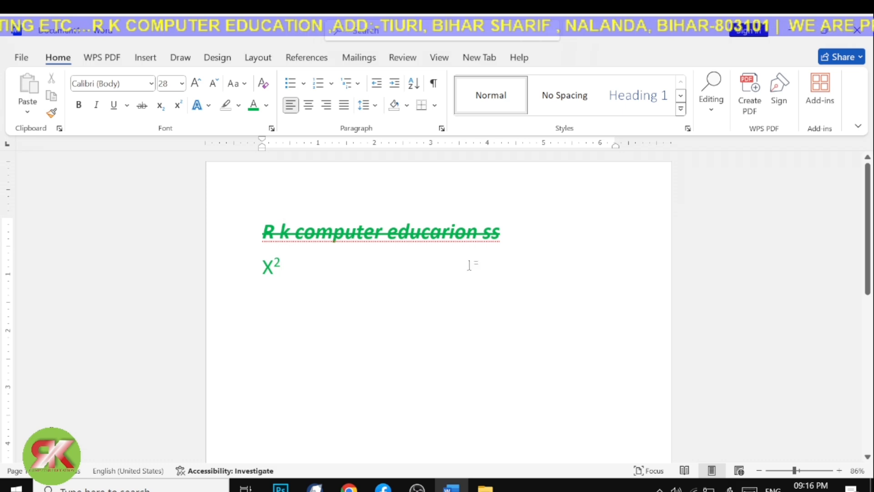
left_click_drag(275, 232, 326, 302)
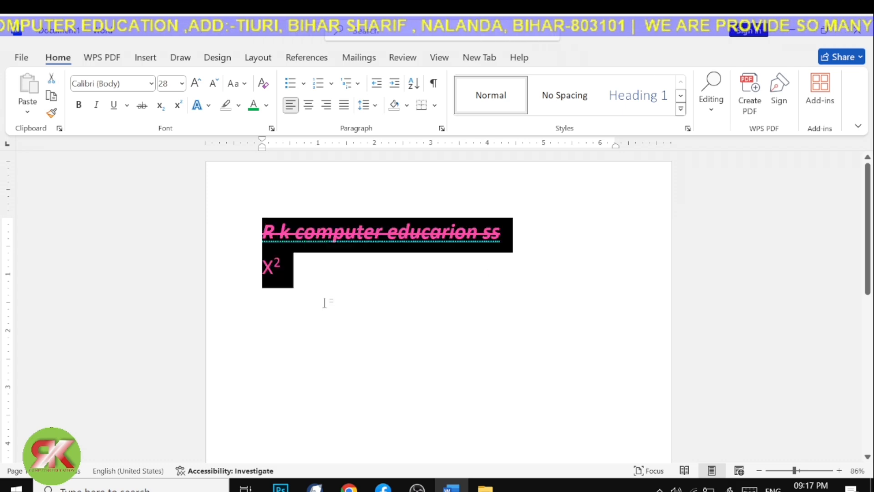
left_click(267, 106)
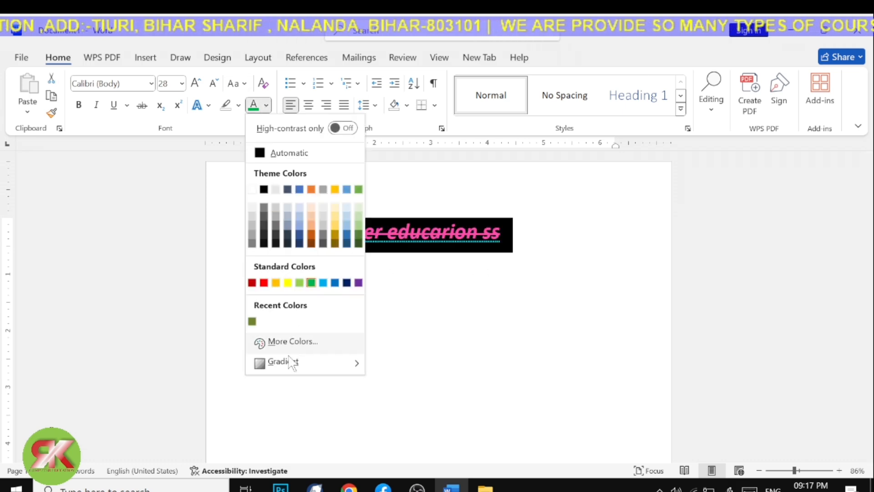
mouse_move(292, 361)
left_click(435, 379)
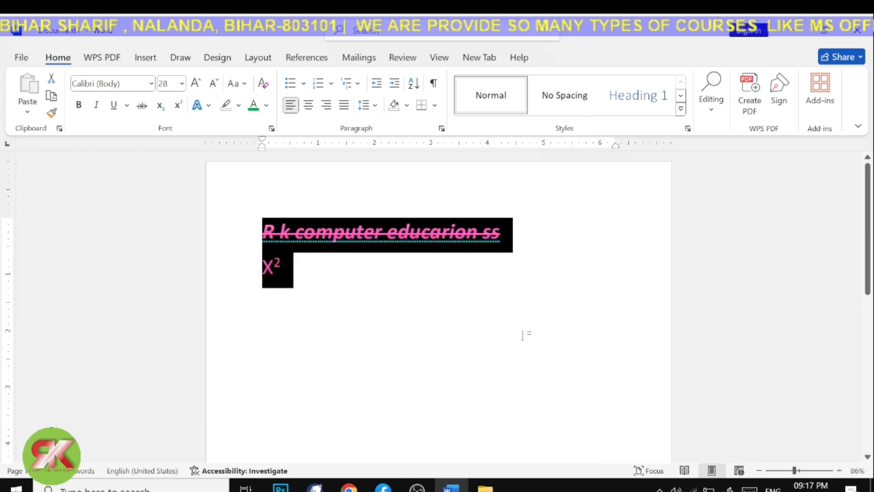
left_click(423, 286)
Select both lines of text and enlarge their font size in steps up to 100.
left_click_drag(249, 223, 349, 336)
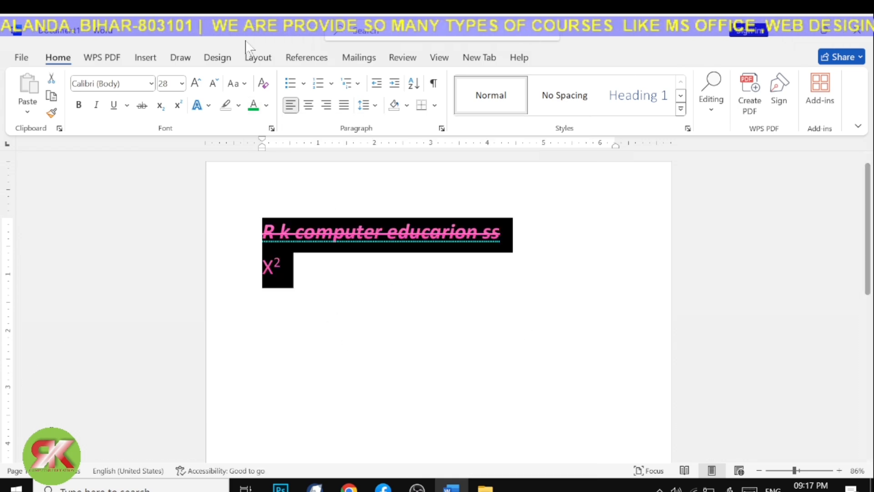
left_click(196, 87)
left_click(196, 87)
left_click(195, 87)
left_click(195, 87)
left_click(195, 87)
left_click(533, 247)
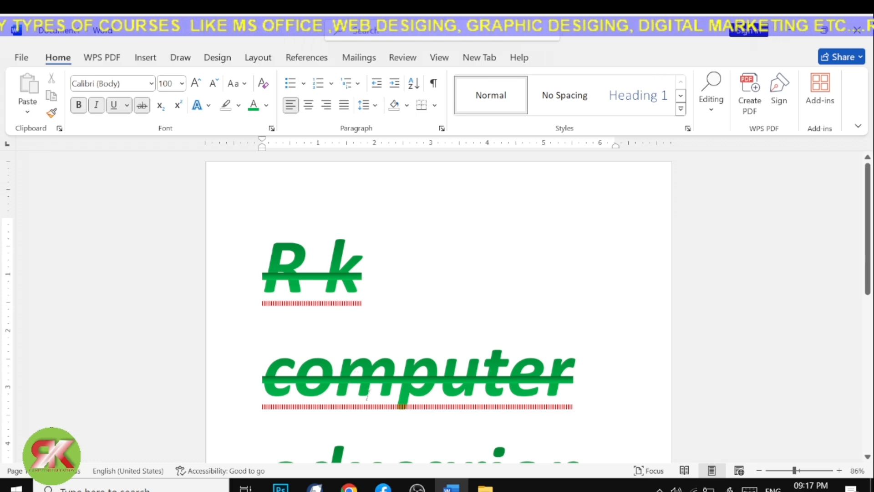
Give all the text a custom gradient fill through the additional gradient options and color its 100% stop standard red.
left_click_drag(248, 251, 463, 370)
scroll(464, 371, "up", 5)
left_click(266, 105)
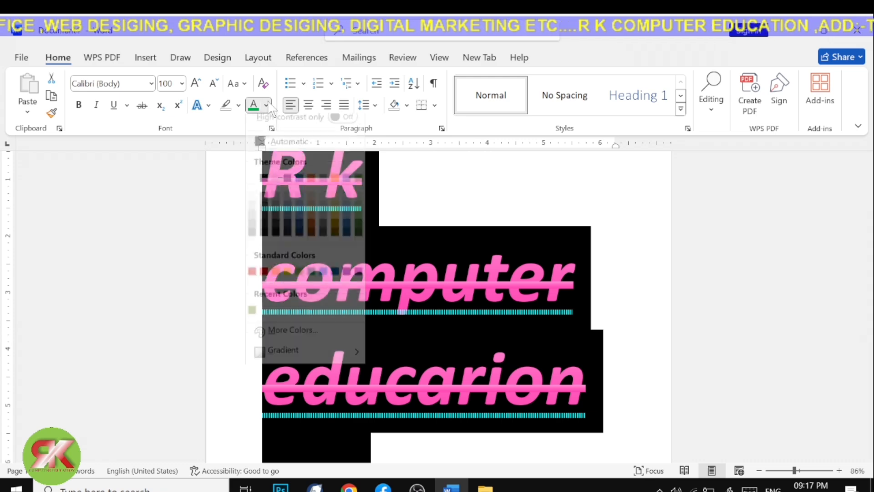
mouse_move(294, 362)
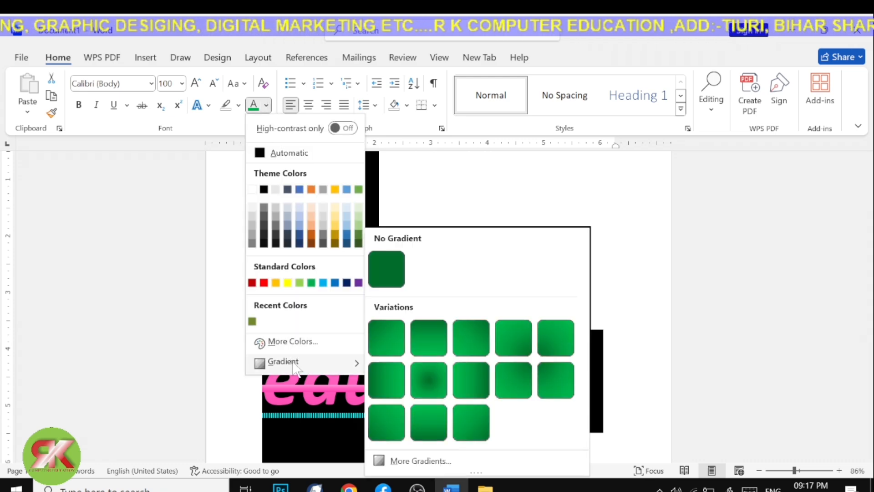
left_click(418, 463)
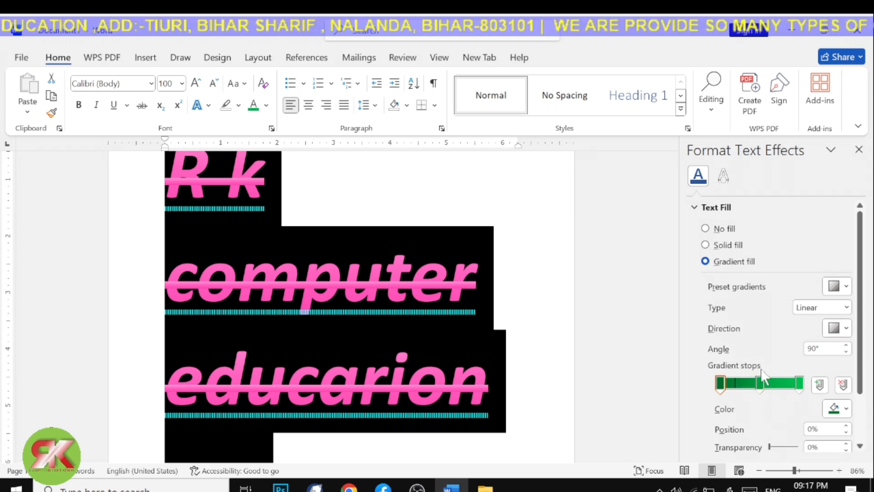
left_click(800, 384)
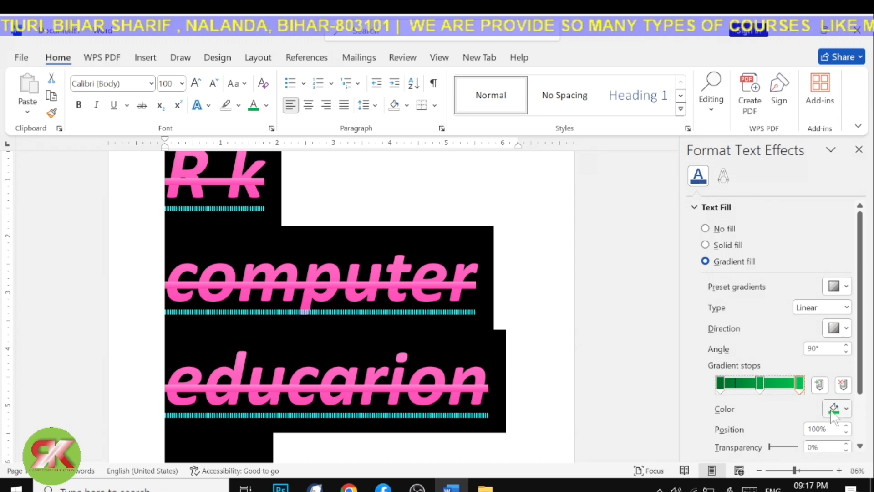
left_click(833, 410)
left_click(768, 333)
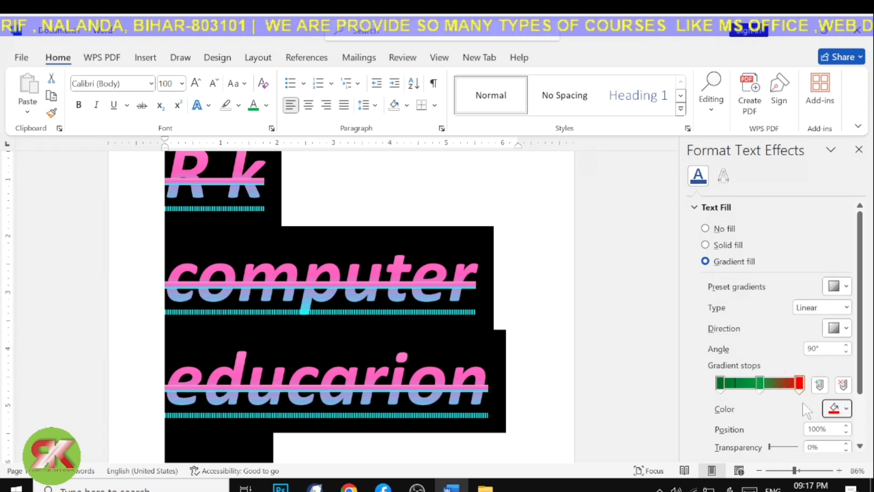
Color the 50% gradient stop standard yellow and the 0% stop standard blue, and deselect the text.
left_click(759, 383)
left_click(837, 408)
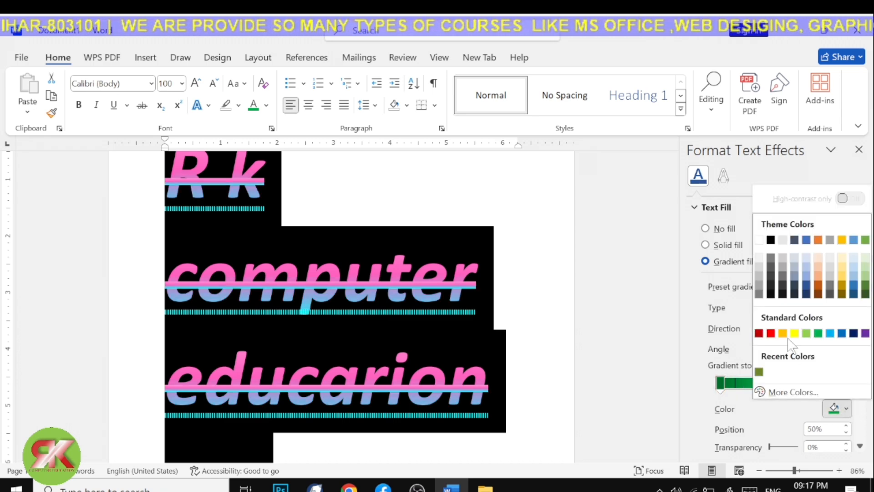
left_click(794, 333)
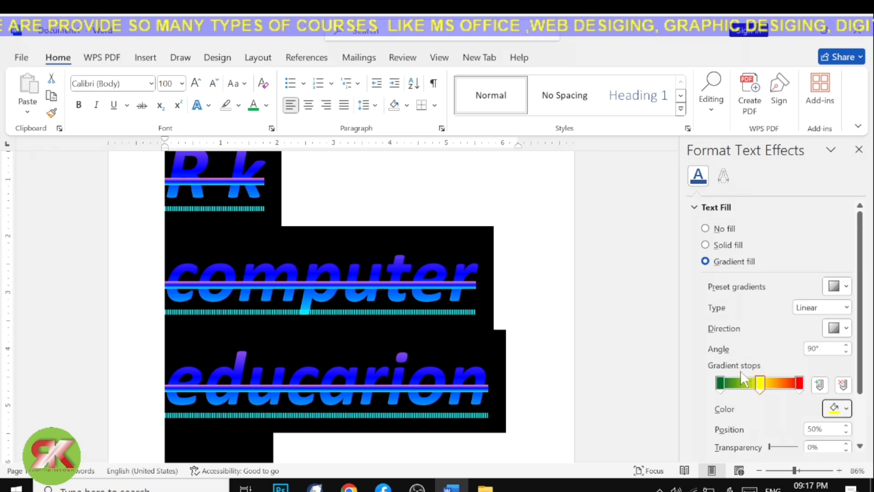
left_click(720, 384)
left_click(846, 409)
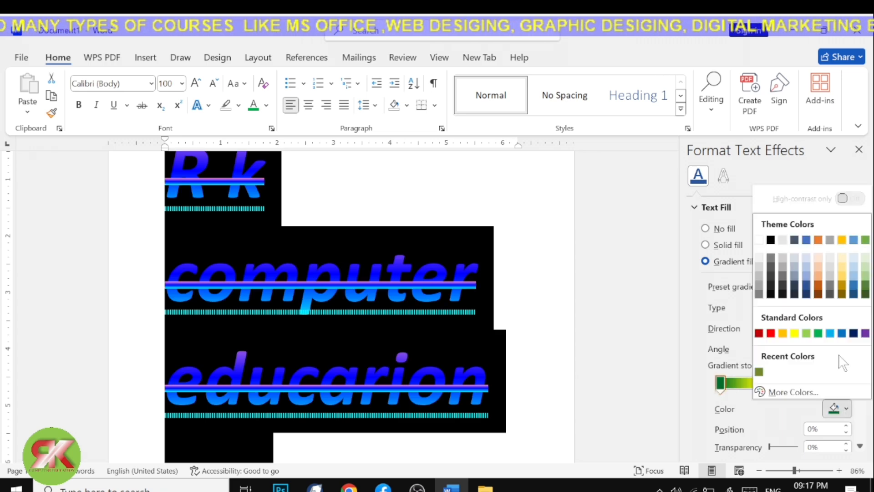
left_click(841, 333)
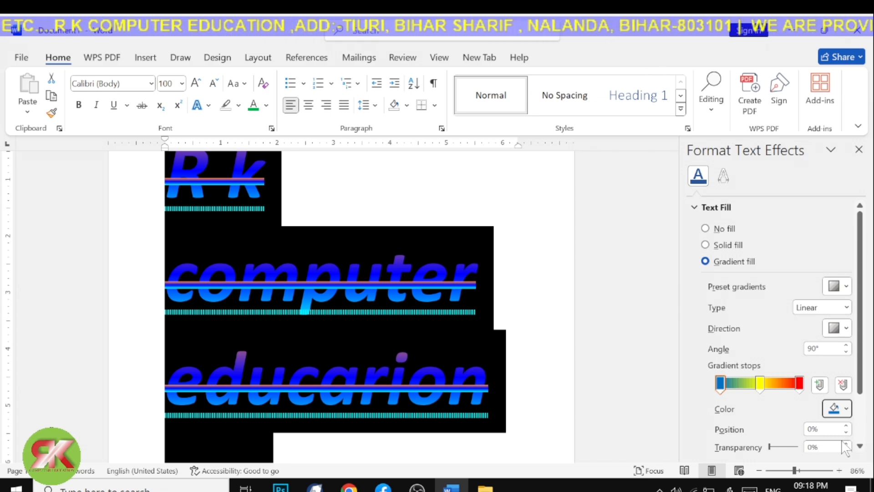
left_click(523, 252)
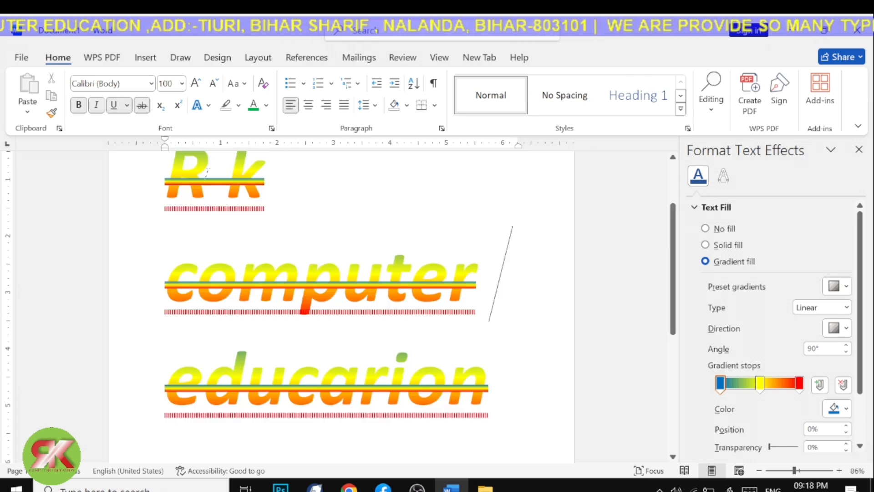
left_click_drag(168, 180, 430, 462)
left_click(445, 338)
scroll(445, 337, "up", 4)
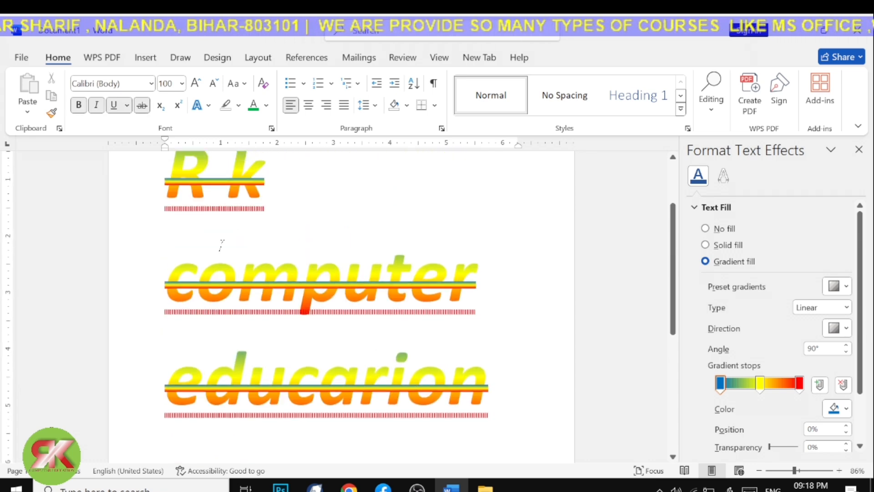
left_click(267, 105)
left_click(531, 371)
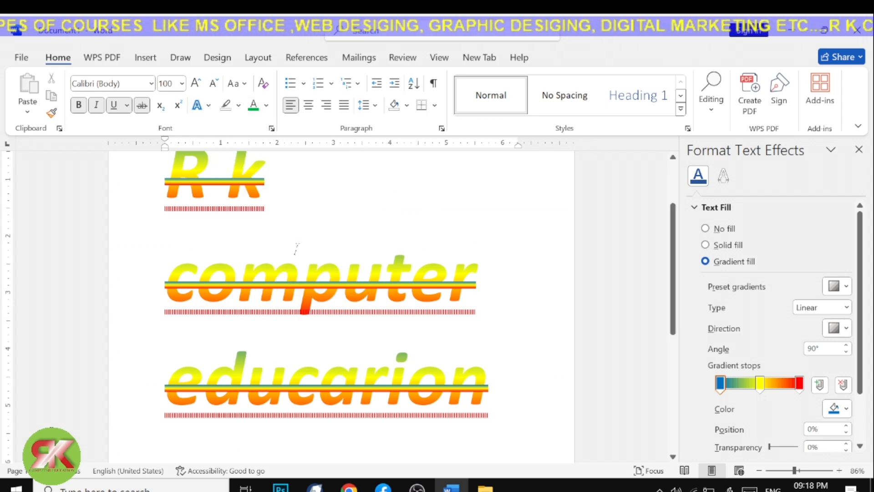
Highlight the words "R k computer" in red.
left_click_drag(162, 181, 408, 335)
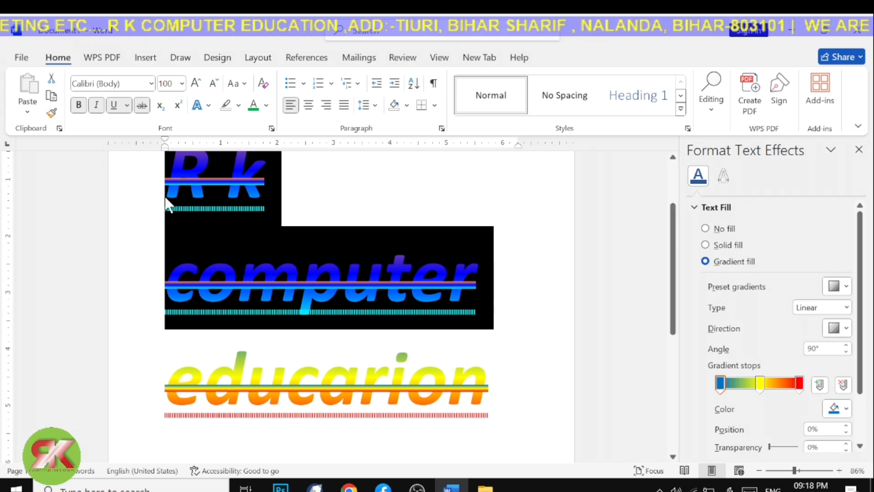
left_click(238, 105)
left_click(229, 168)
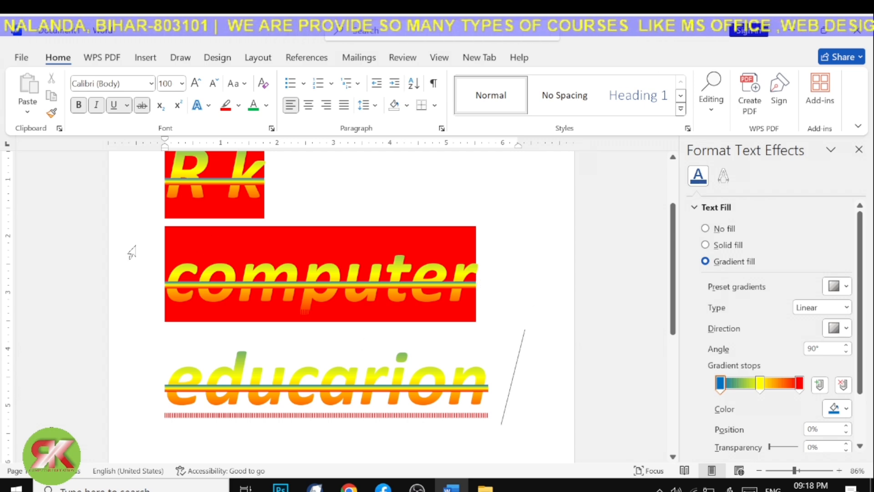
Remove the red highlight from the words "R k computer".
left_click_drag(129, 195, 401, 368)
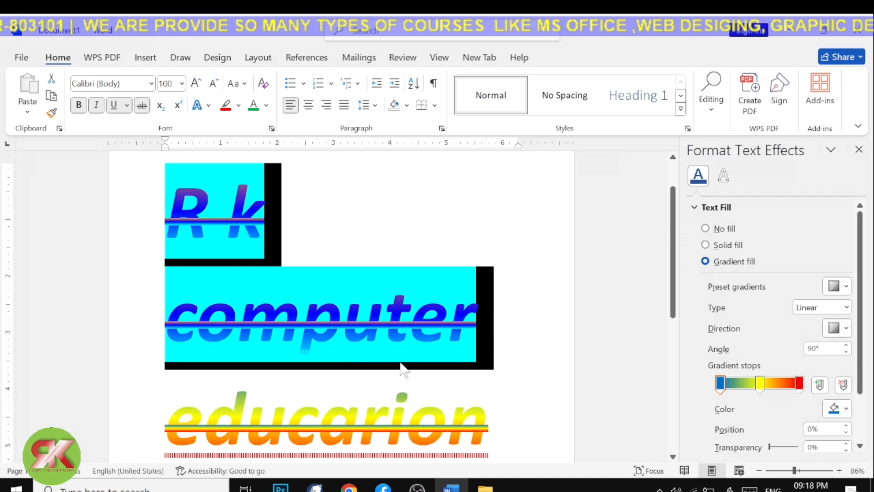
left_click(238, 105)
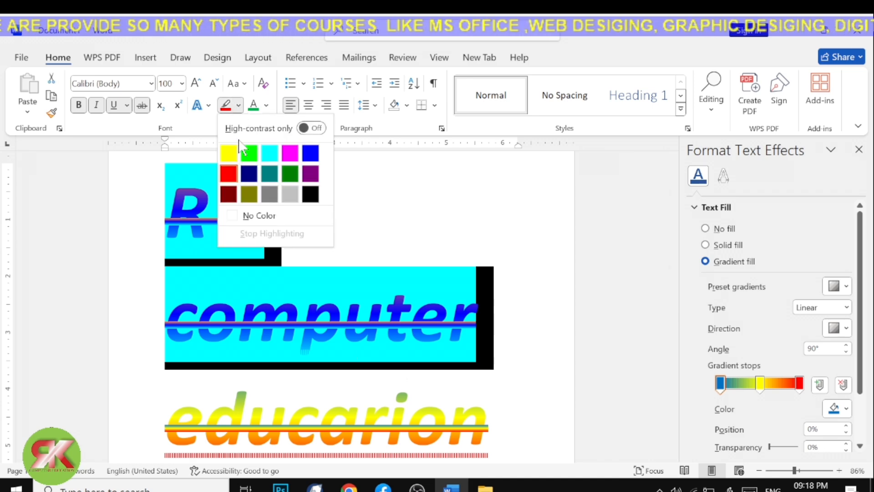
left_click(250, 215)
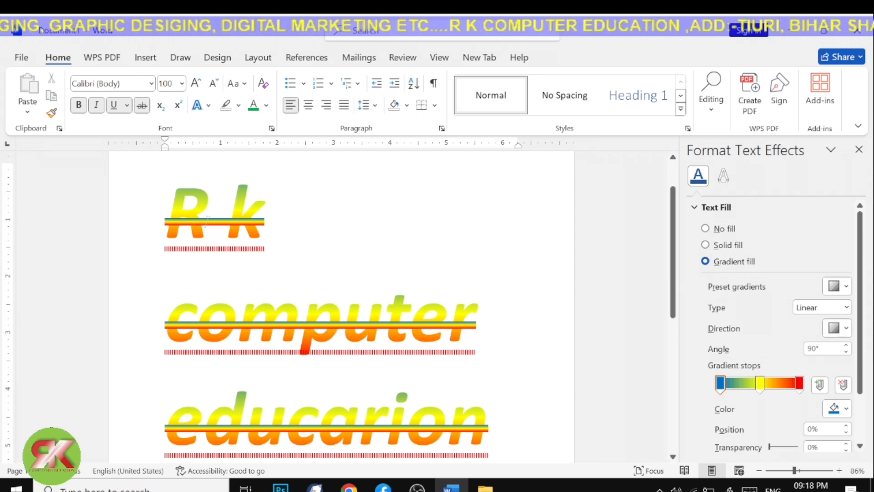
Select all the text through the X2 line and turn off its bold, italic and underline formatting.
left_click_drag(207, 222, 439, 370)
scroll(301, 283, "up", 1)
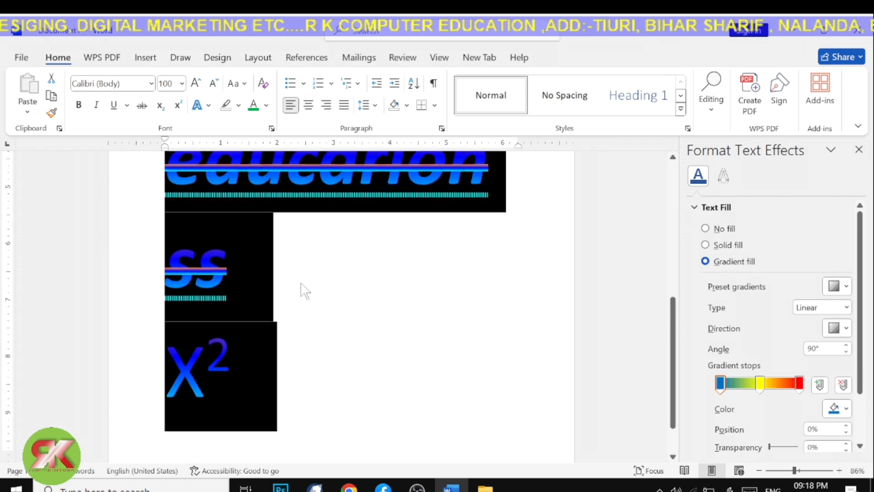
scroll(304, 290, "up", 1)
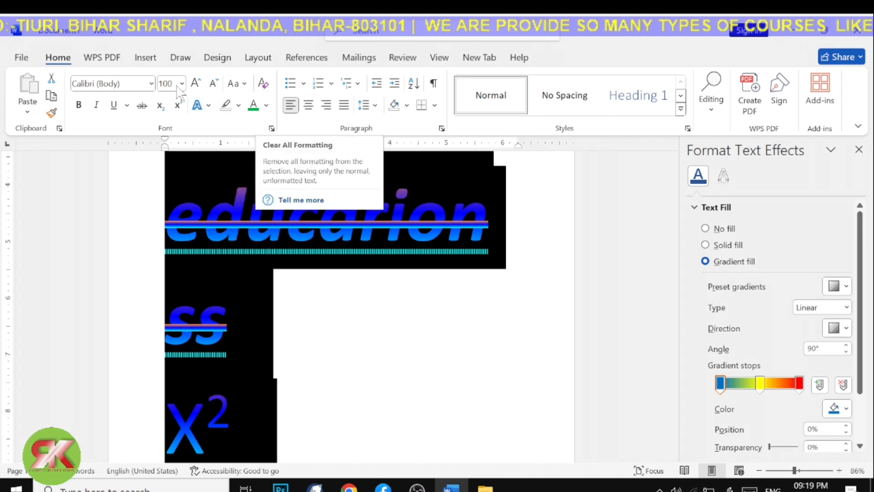
left_click(78, 104)
left_click(96, 105)
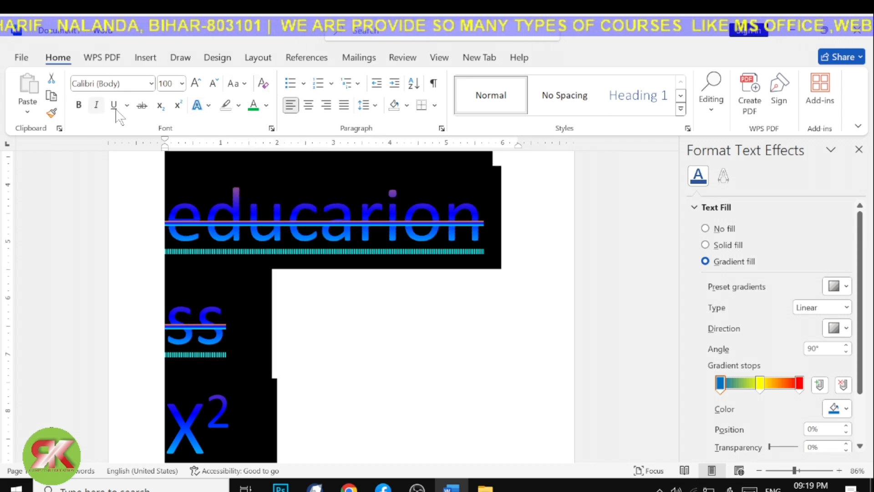
left_click(114, 105)
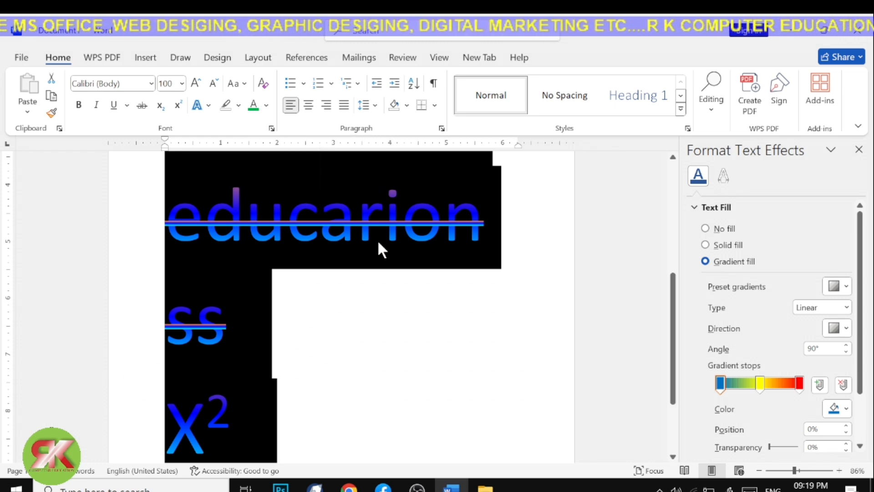
Clear all formatting from the selected text and deselect it.
left_click(263, 84)
scroll(286, 207, "up", 3)
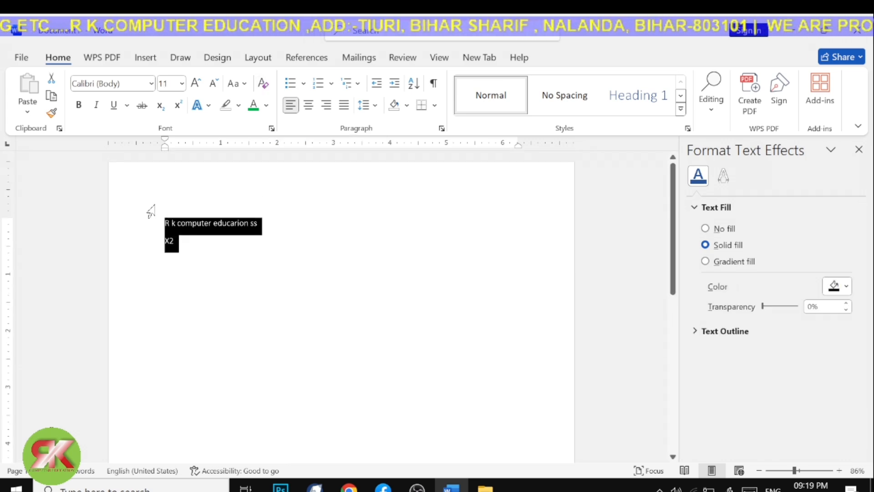
left_click(269, 298)
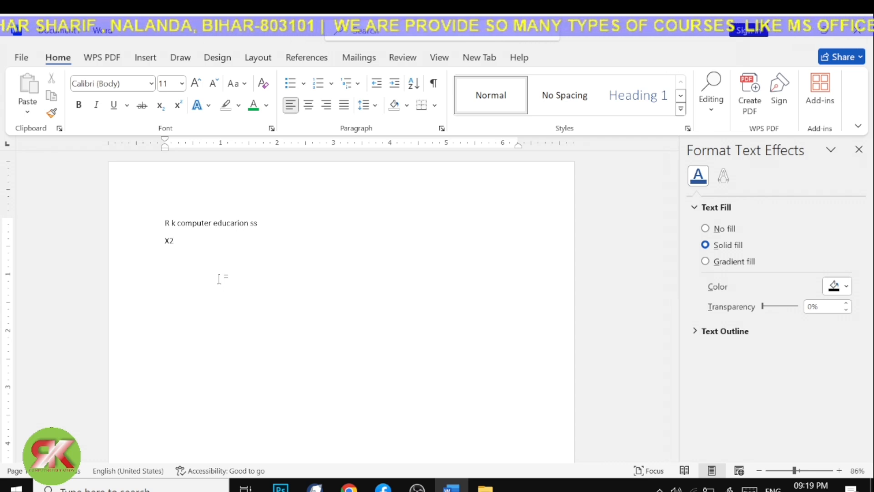
left_click_drag(145, 217, 234, 297)
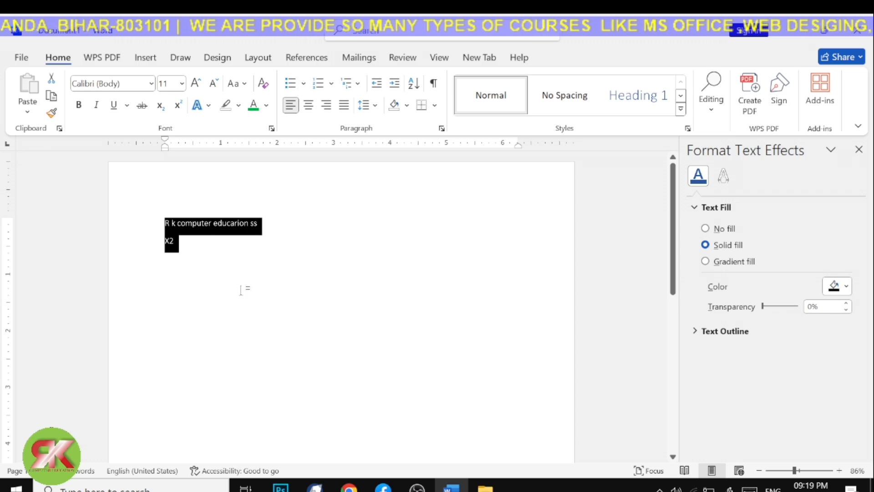
left_click(241, 290)
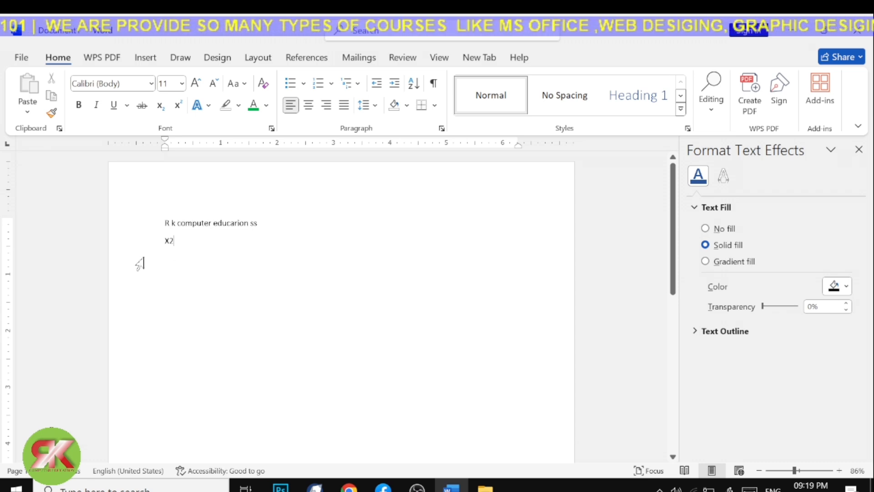
left_click_drag(200, 258, 122, 211)
left_click(308, 342)
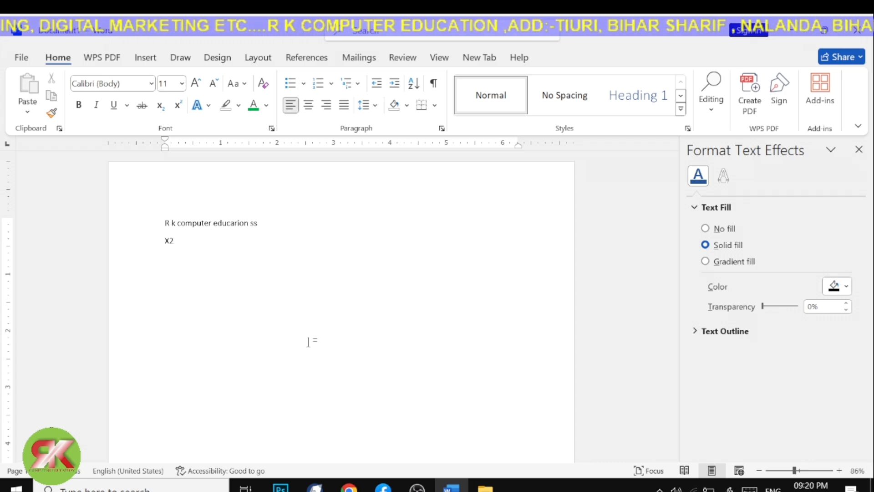
Apply the solid gold text effect to the words "R k computer" in the first line and make them bold.
left_click_drag(167, 227, 185, 233)
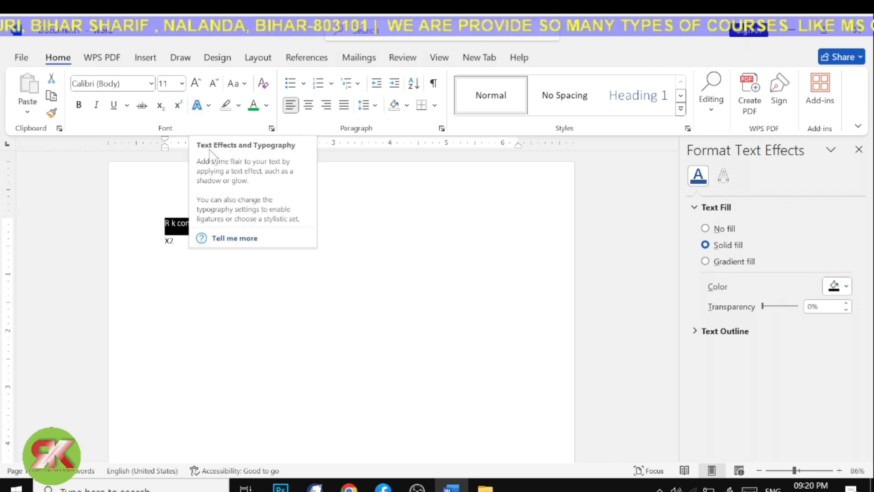
left_click(199, 108)
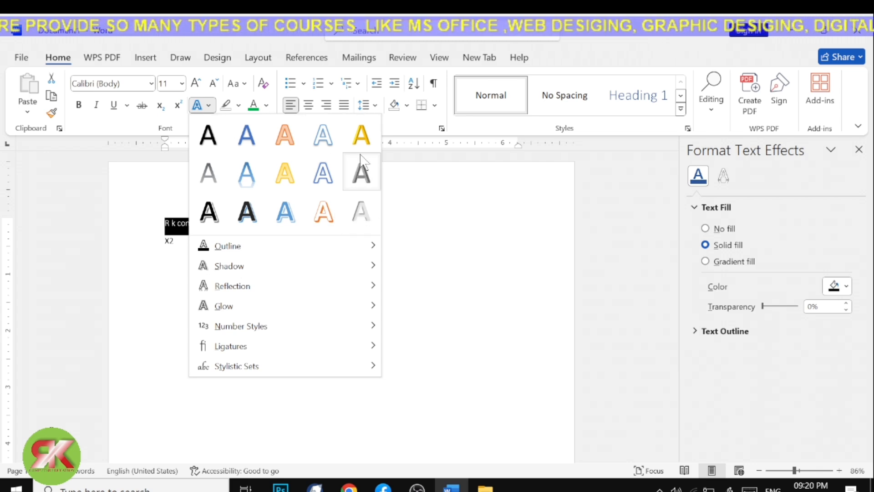
left_click(362, 135)
key("ctrl+b")
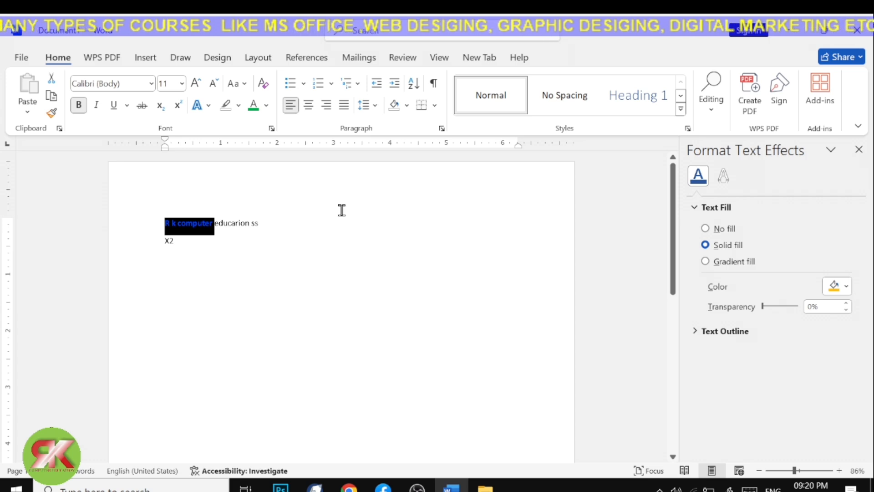
Enlarge the words "R k computer" to 80 pt and deselect them.
left_click(196, 85)
left_click(196, 85)
left_click(196, 84)
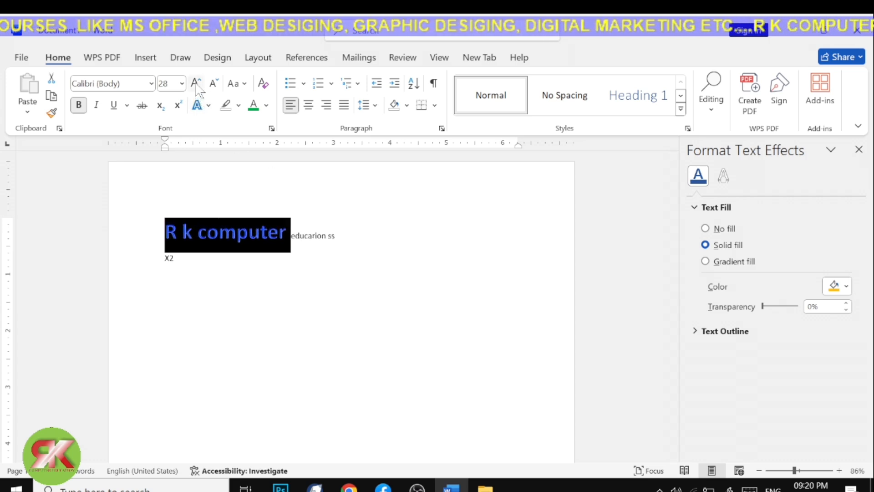
left_click(196, 84)
left_click(197, 84)
left_click(287, 331)
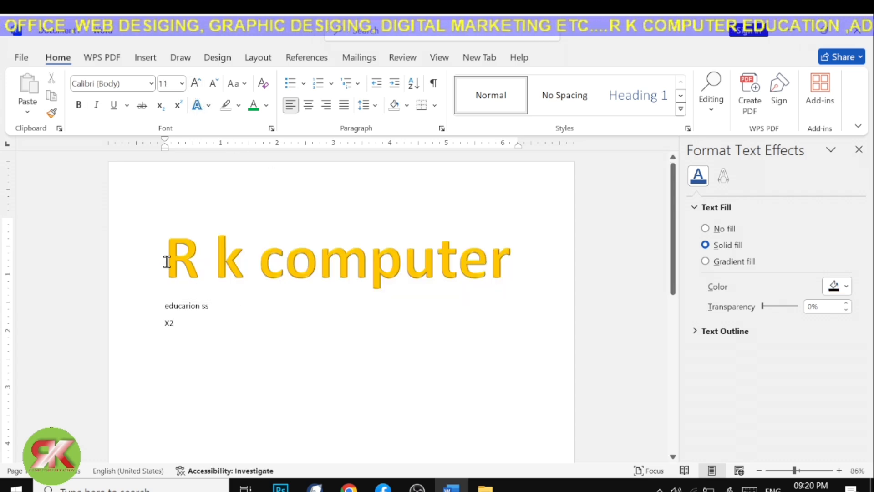
Apply the black text effect with a blue hard shadow to the words "R k computer".
left_click(150, 261)
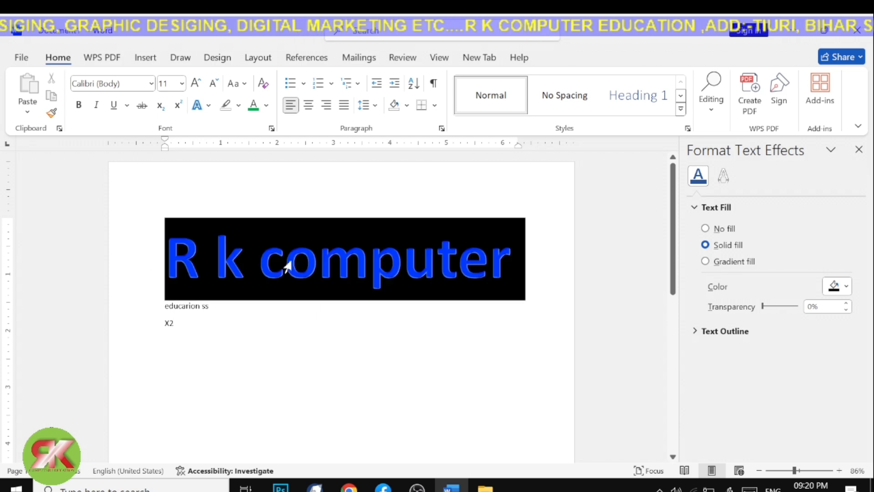
left_click(209, 106)
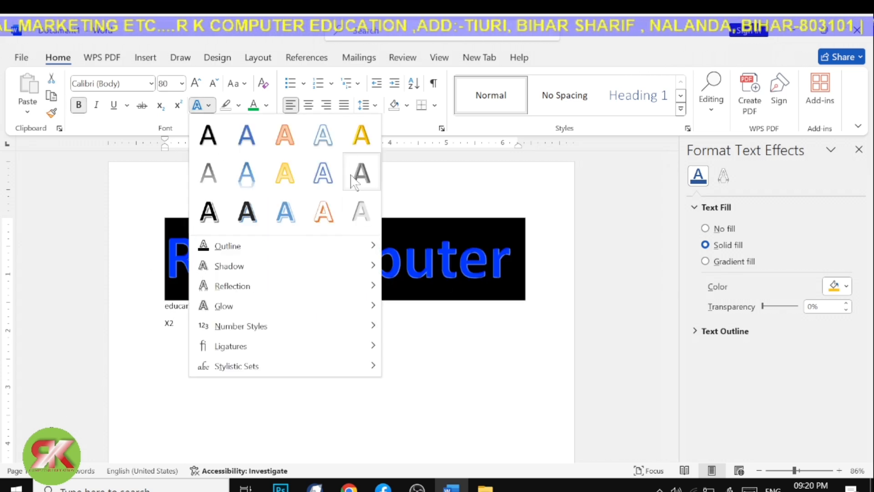
left_click(247, 210)
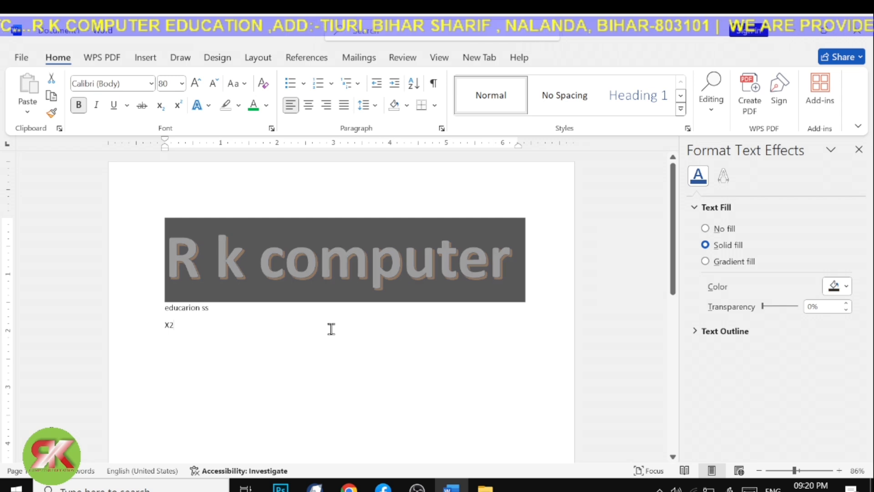
left_click(332, 327)
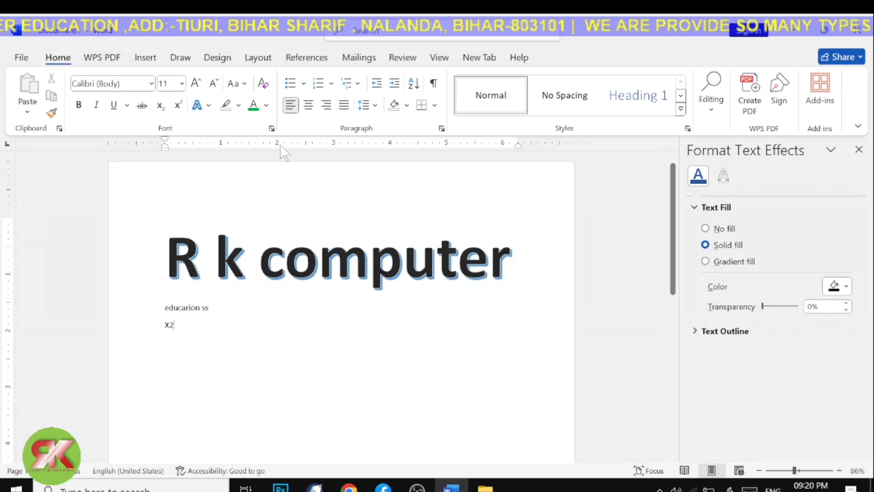
left_click(209, 106)
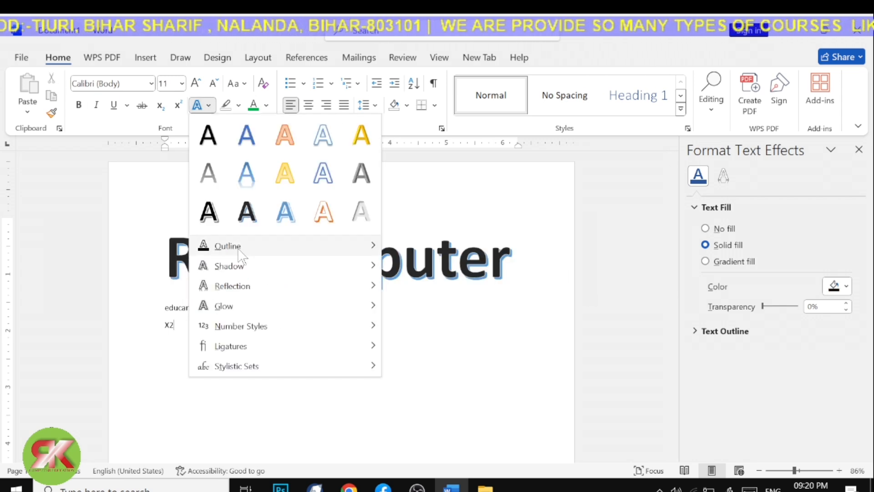
mouse_move(342, 251)
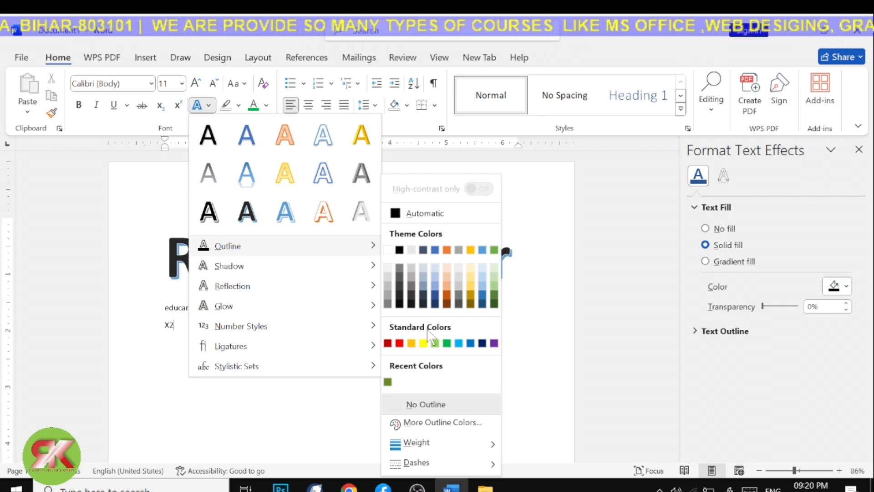
left_click(399, 344)
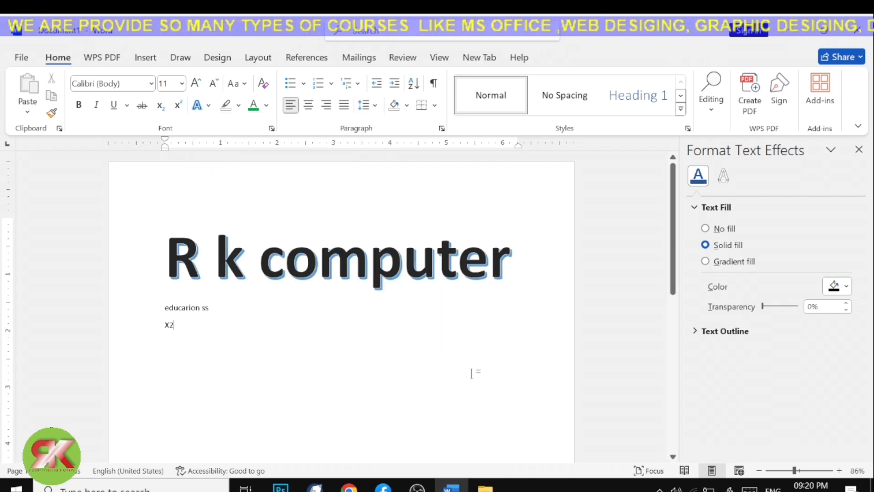
Give the words "R k computer" a standard red text outline and deselect them.
triple_click(185, 241)
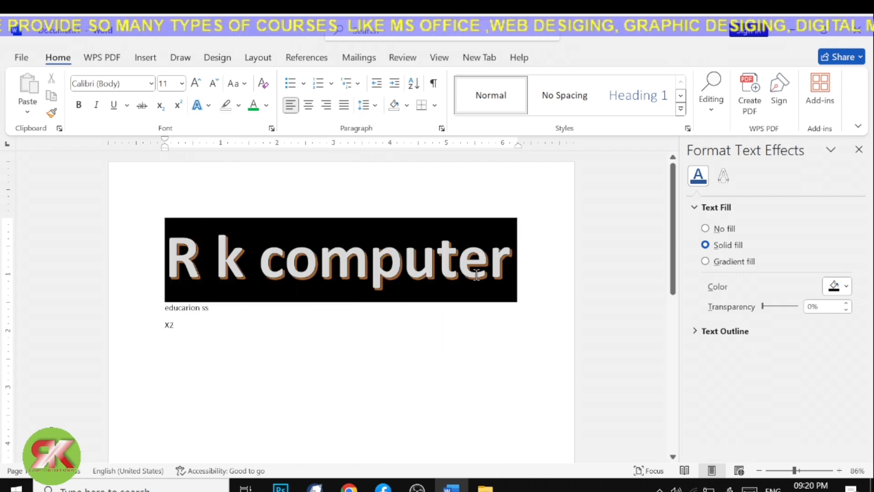
left_click(208, 106)
mouse_move(261, 253)
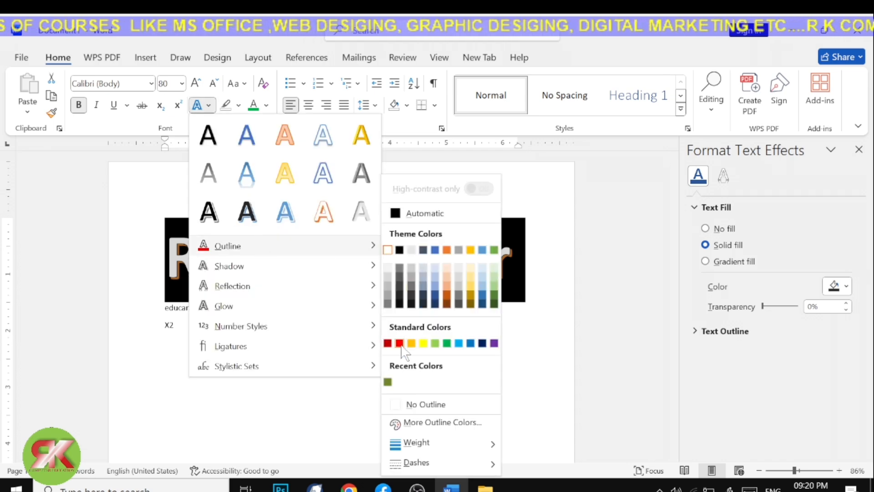
left_click(400, 343)
left_click(342, 353)
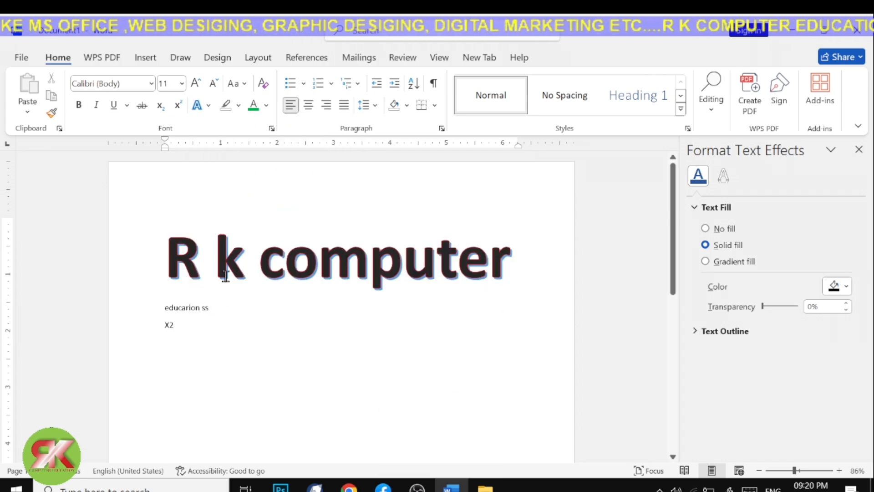
Select all the text and enlarge it proportionally until "R k computer" is 130 pt.
left_click_drag(178, 229, 630, 324)
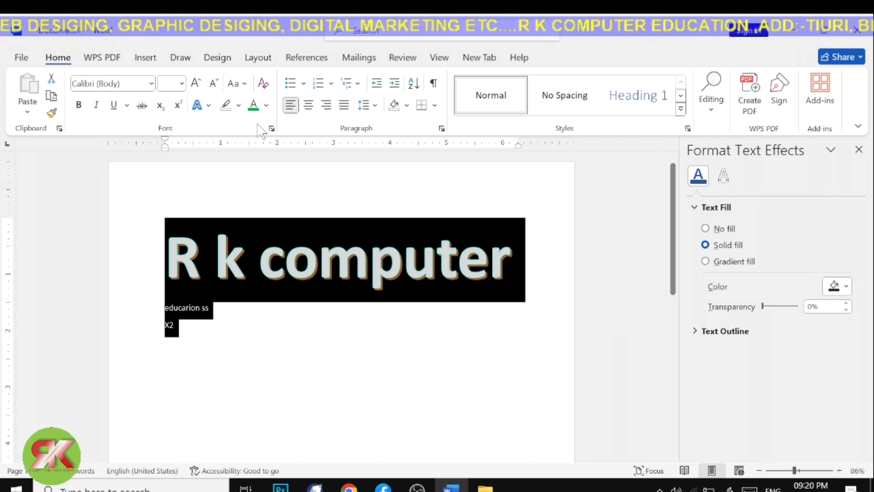
left_click(182, 84)
type("130")
key("Return")
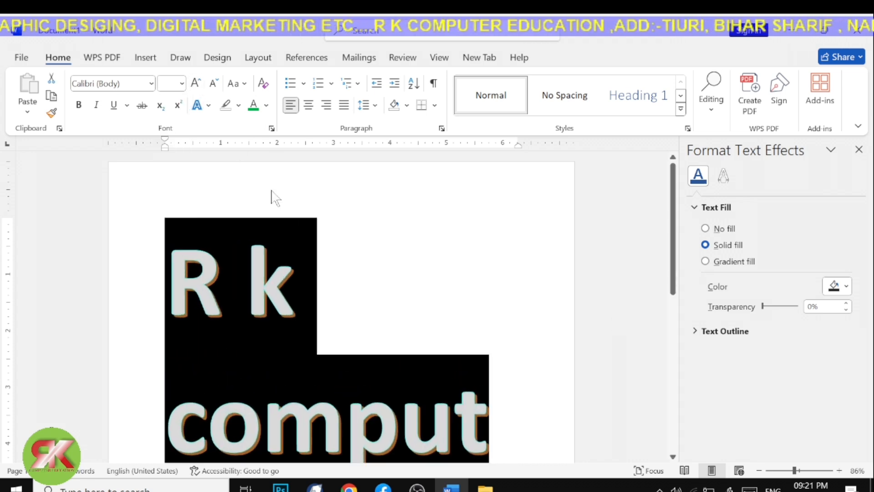
left_click(387, 302)
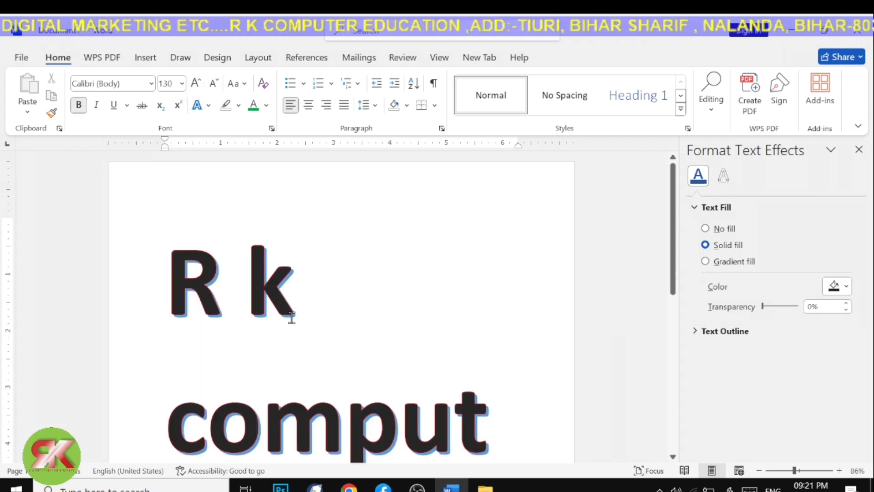
left_click_drag(188, 257, 500, 336)
left_click(500, 336)
Select the words "educarion ss" and enlarge them to 80 pt.
left_click_drag(275, 216, 391, 231)
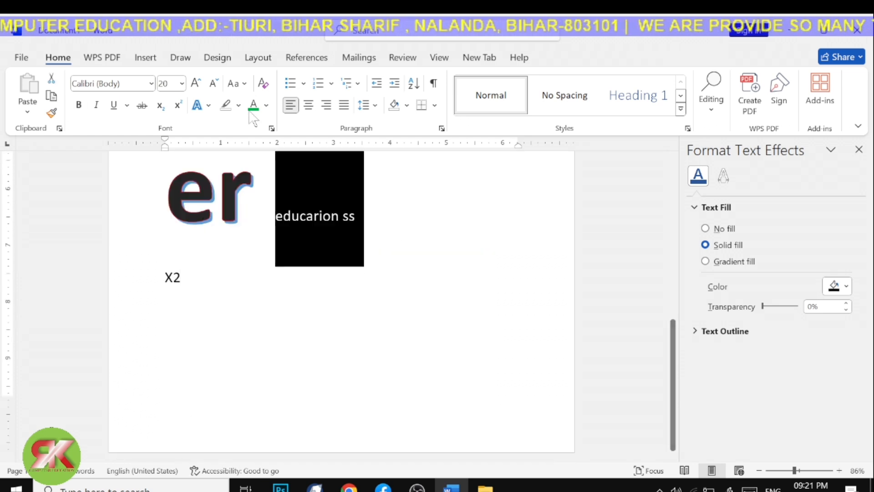
left_click(196, 83)
left_click(195, 84)
left_click(196, 83)
left_click(196, 83)
left_click(195, 83)
left_click(195, 84)
left_click(195, 84)
left_click(195, 84)
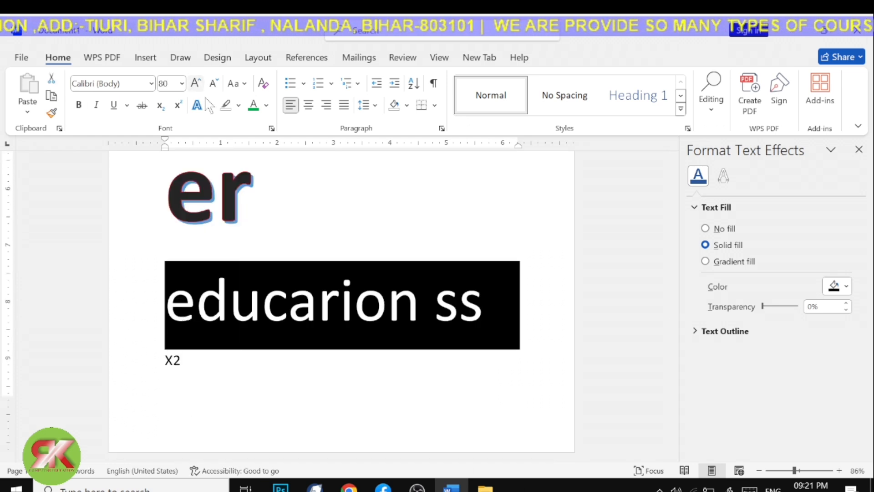
Give the words "educarion ss" a standard green text outline and deselect them.
left_click(208, 105)
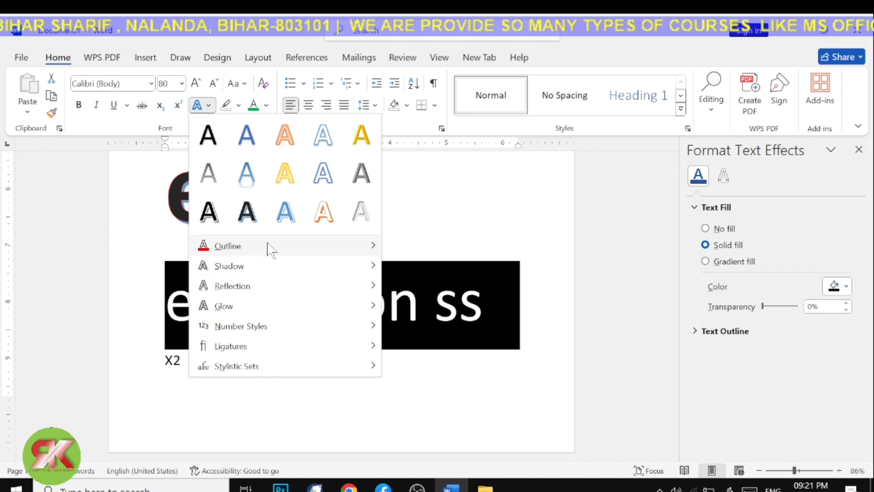
mouse_move(279, 250)
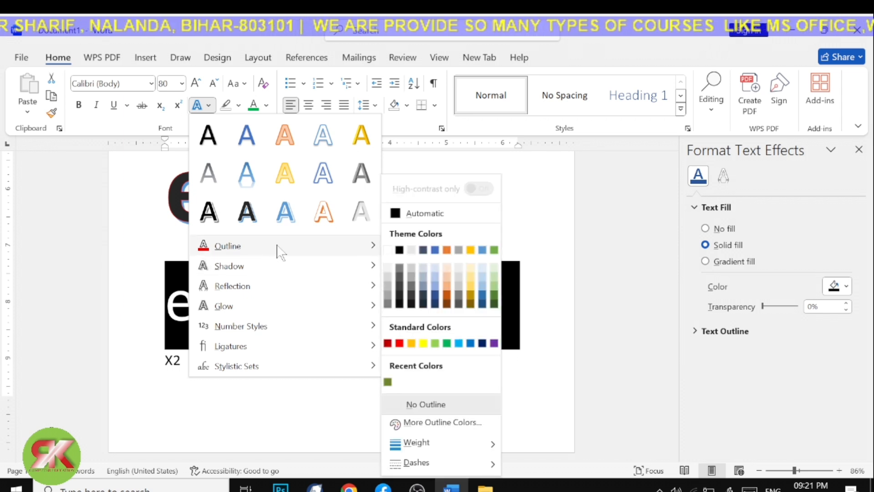
left_click(447, 342)
left_click(505, 361)
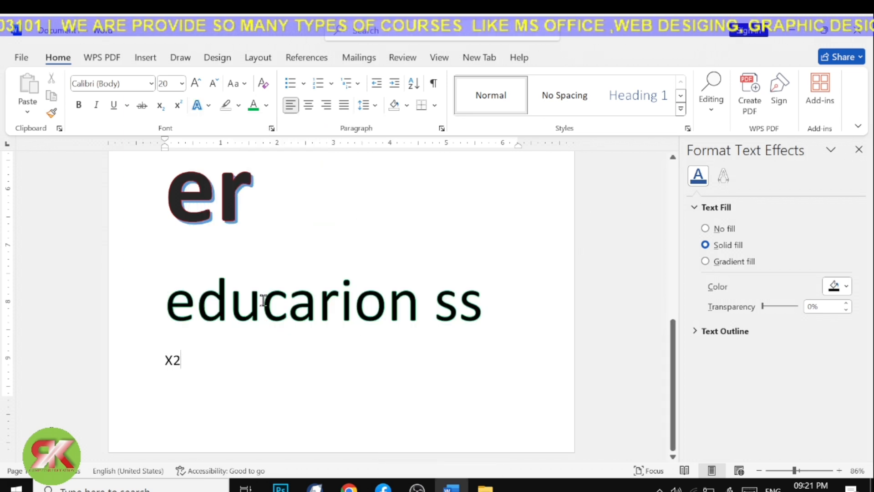
Set the font color of "educarion ss" to the lightest gray shade of the white theme color.
left_click(167, 292)
left_click_drag(175, 292, 522, 326)
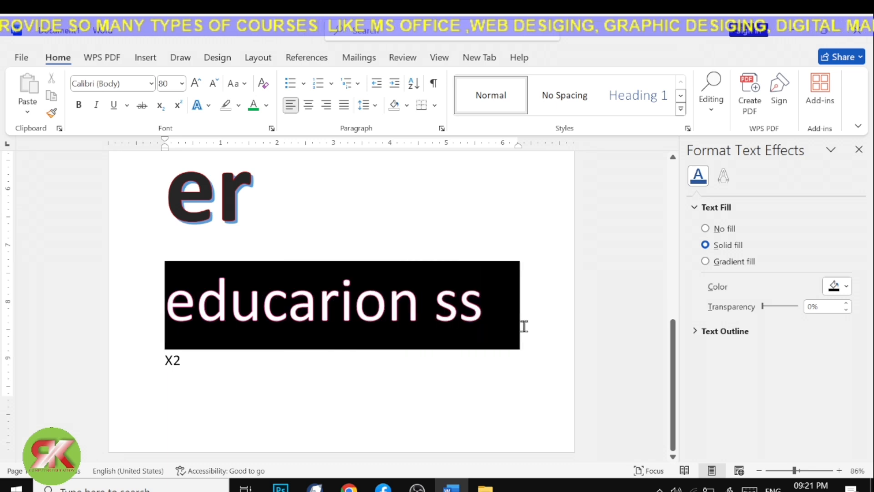
left_click(266, 106)
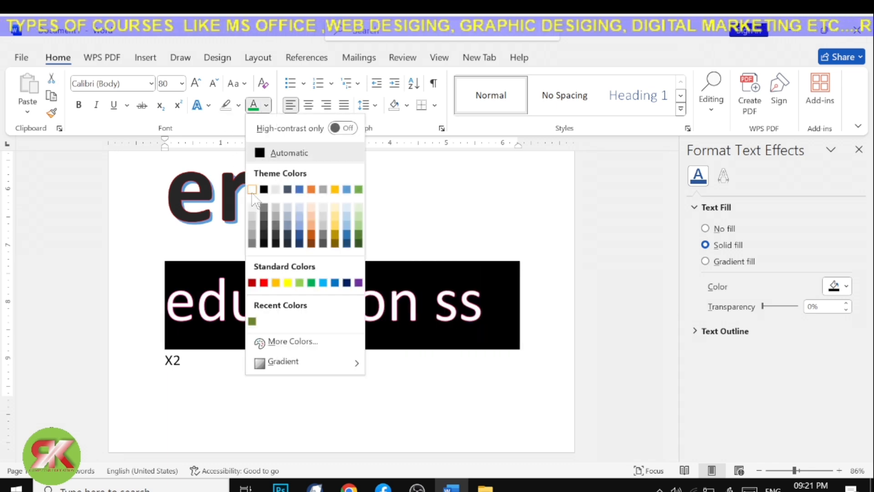
left_click(254, 207)
left_click(533, 293)
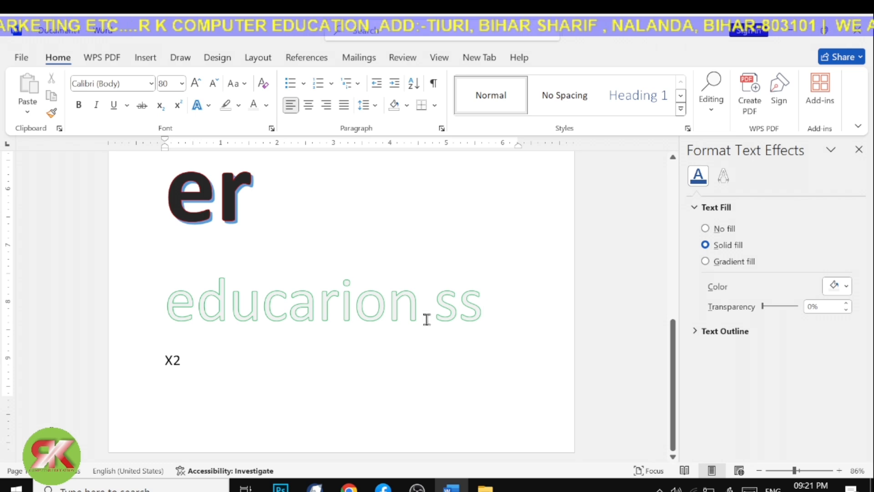
left_click(207, 105)
mouse_move(232, 269)
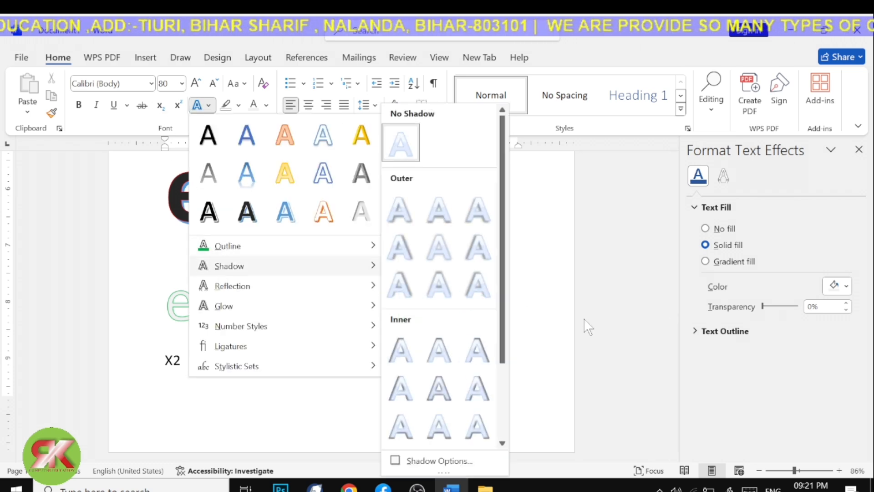
left_click(563, 287)
Delete the letters "ss" after the word "educarion".
left_click_drag(169, 301, 489, 307)
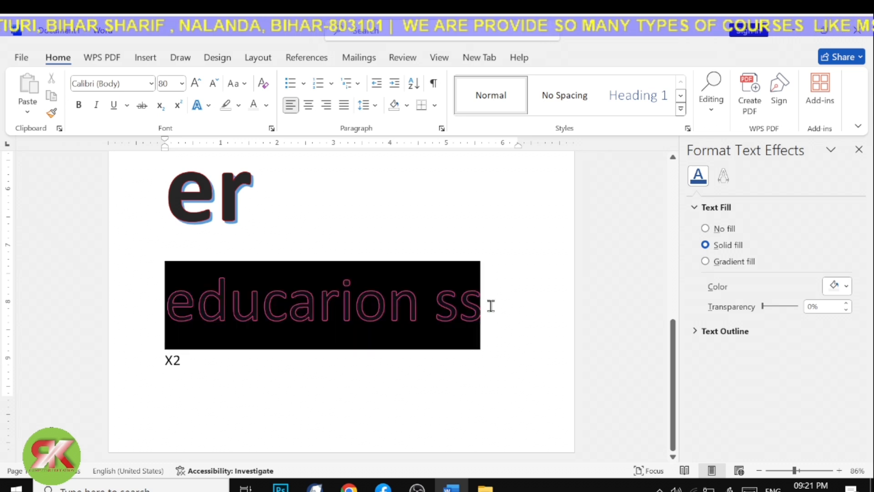
left_click(416, 303)
left_click_drag(434, 301, 544, 342)
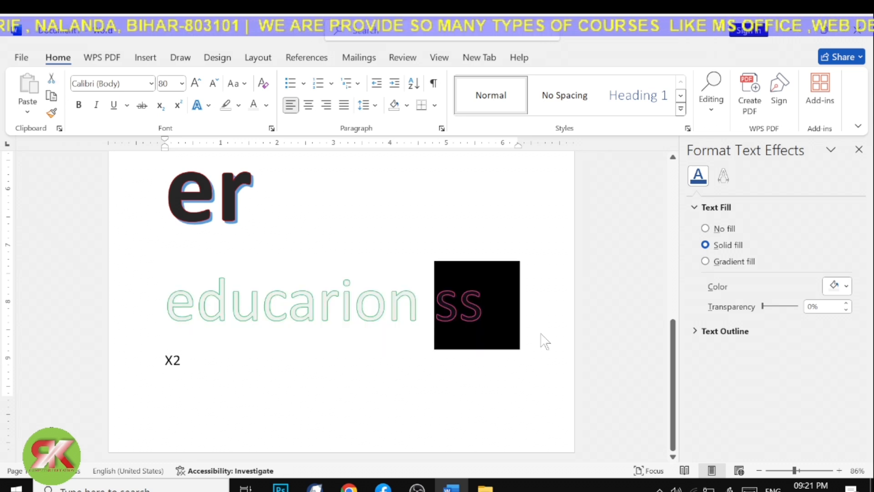
key("BackSpace")
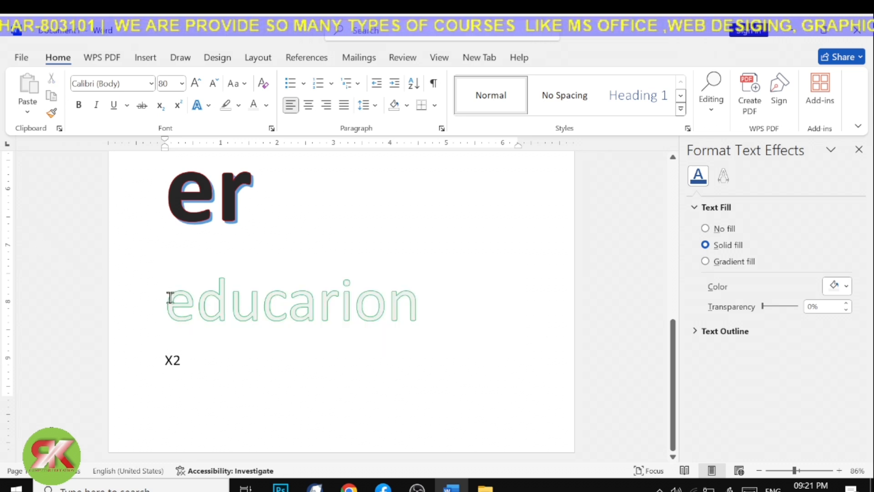
Apply the outer shadow from the gallery's third row, first column to the word "educarion".
left_click_drag(170, 299, 433, 302)
left_click(198, 105)
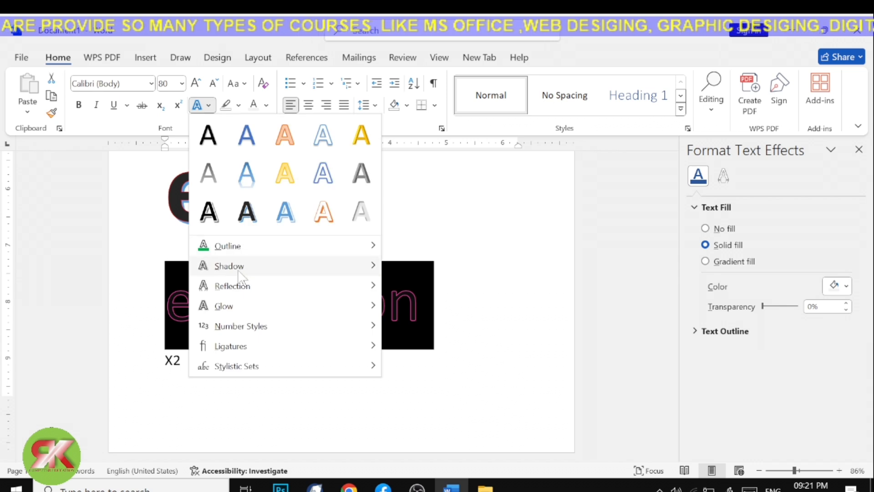
mouse_move(241, 274)
left_click(401, 284)
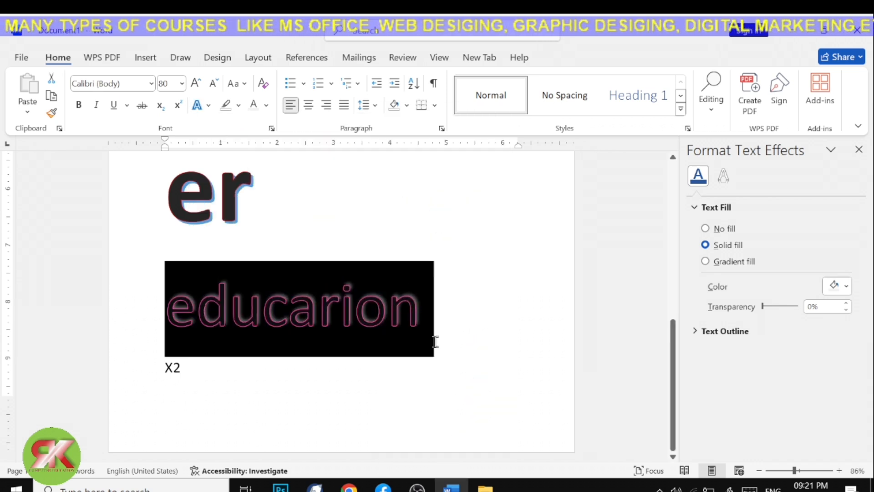
left_click(433, 339)
Apply the middle reflection variation of the first row to the word "educarion" and deselect it.
left_click_drag(168, 303, 427, 311)
left_click(209, 106)
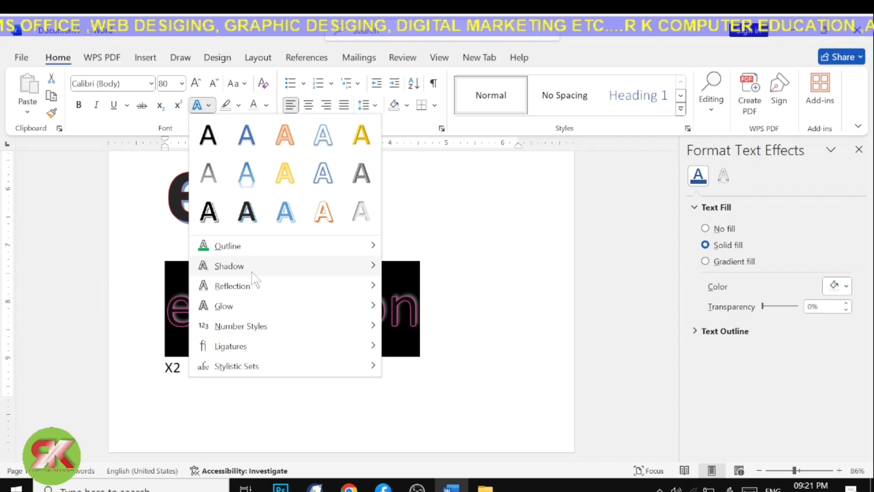
mouse_move(332, 291)
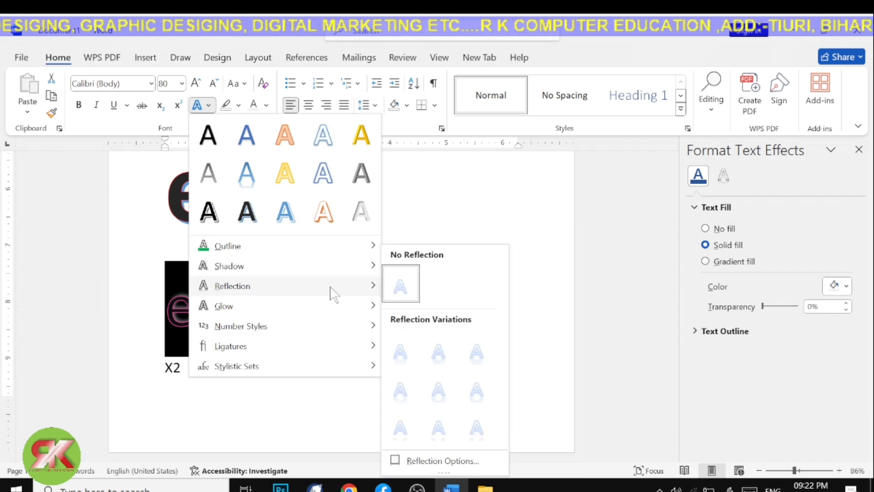
left_click(438, 359)
left_click(363, 371)
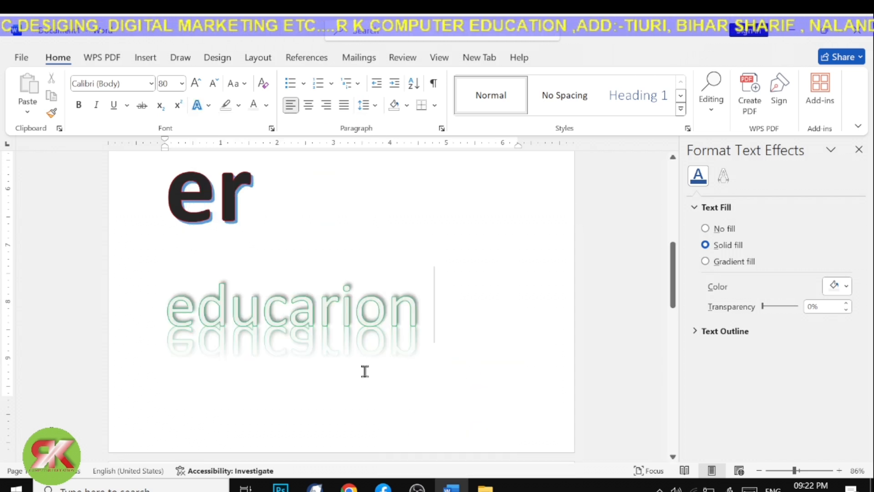
left_click(209, 106)
mouse_move(228, 313)
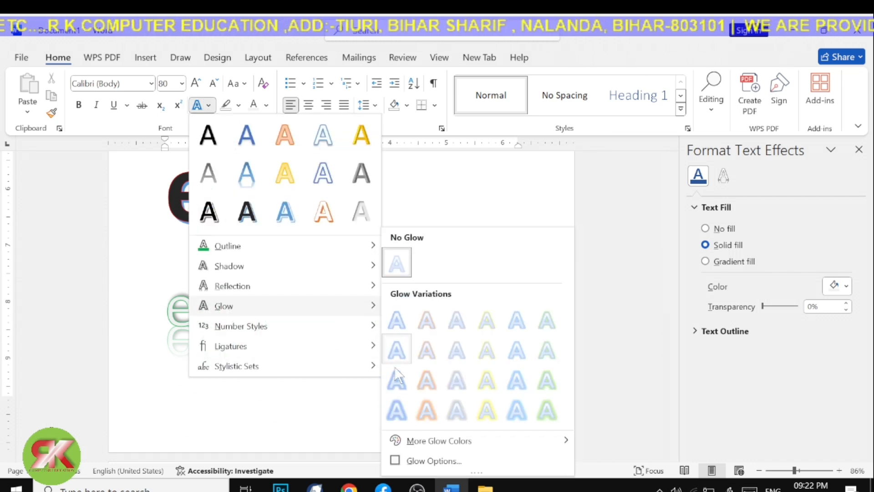
left_click(426, 409)
Apply the orange glow from the third row, second column of the glow variations to the word "educarion" and deselect it.
left_click(49, 293)
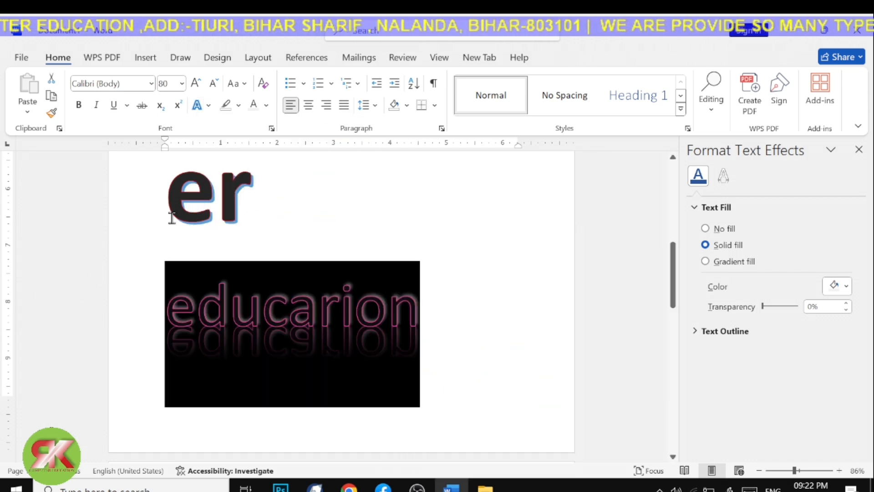
left_click(208, 105)
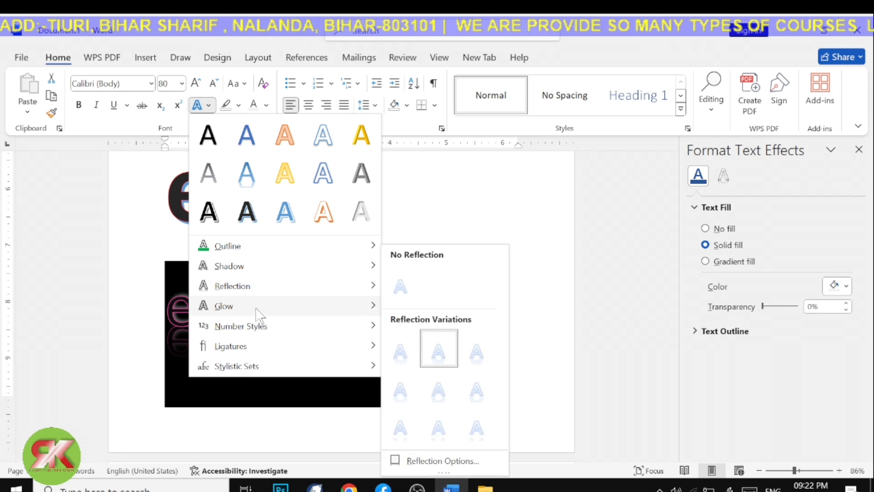
mouse_move(254, 308)
left_click(426, 380)
scroll(483, 282, "down", 10)
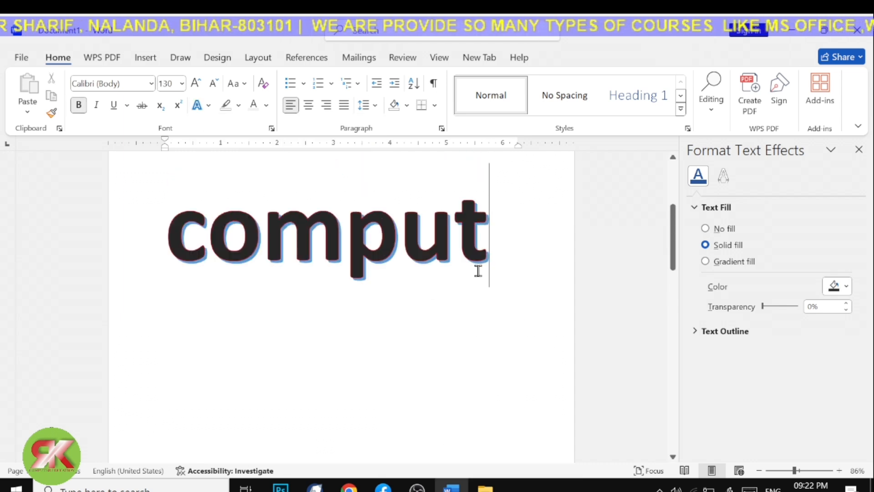
left_click(291, 261)
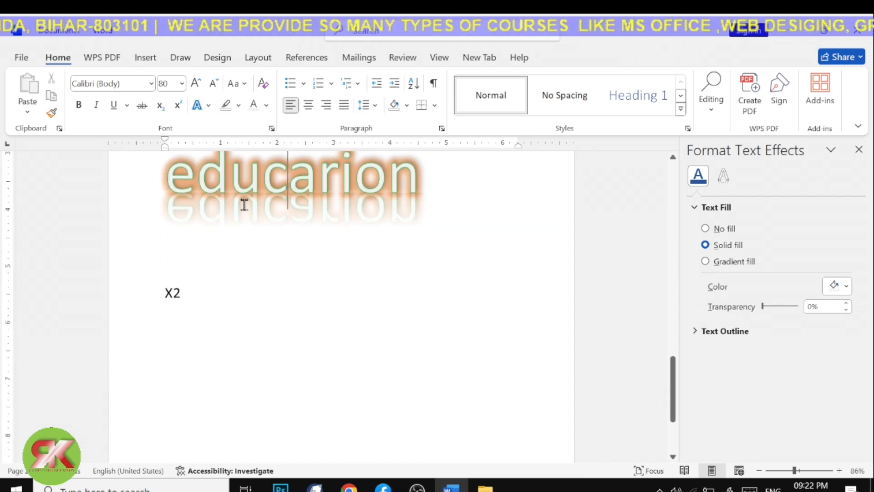
scroll(244, 203, "up", 3)
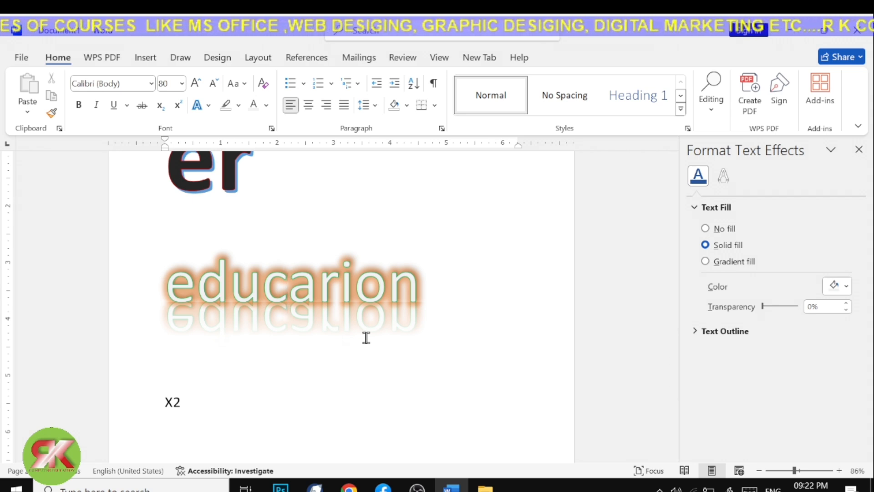
Change the glow color of the word "educarion" to the darkest shade of the blue theme color and deselect it.
left_click_drag(188, 283, 487, 312)
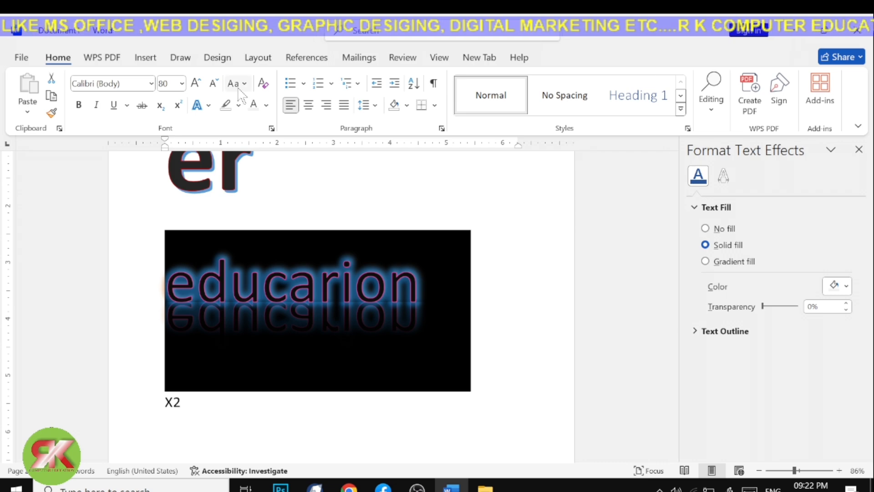
left_click(197, 104)
mouse_move(235, 309)
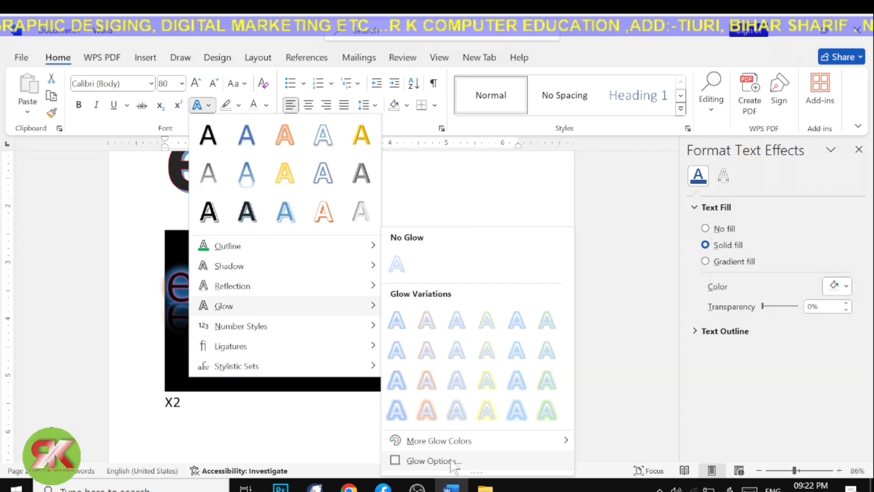
mouse_move(455, 440)
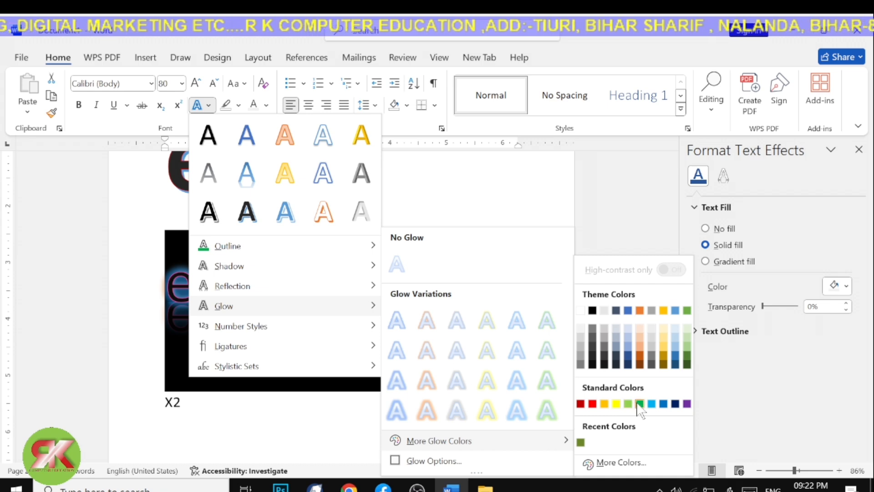
left_click(631, 362)
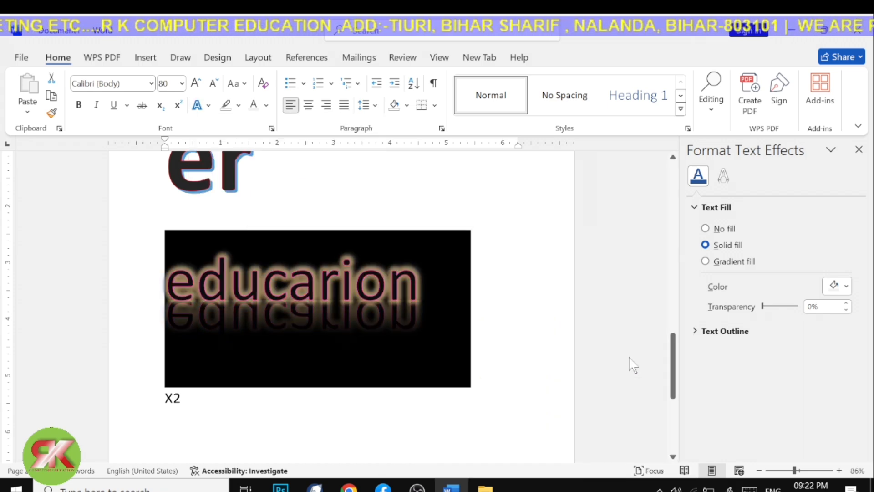
left_click(545, 382)
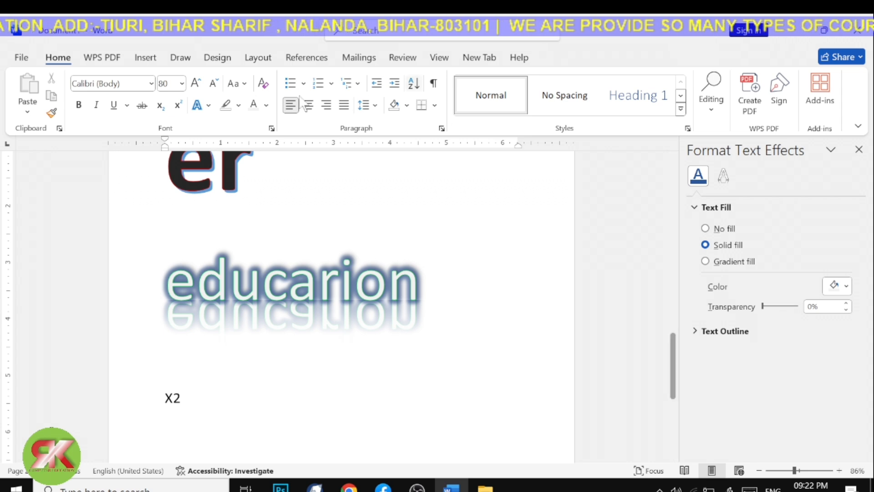
Insert an empty line above the first "R k" line of the document and place the cursor in it.
scroll(88, 205, "up", 10)
scroll(255, 248, "down", 8)
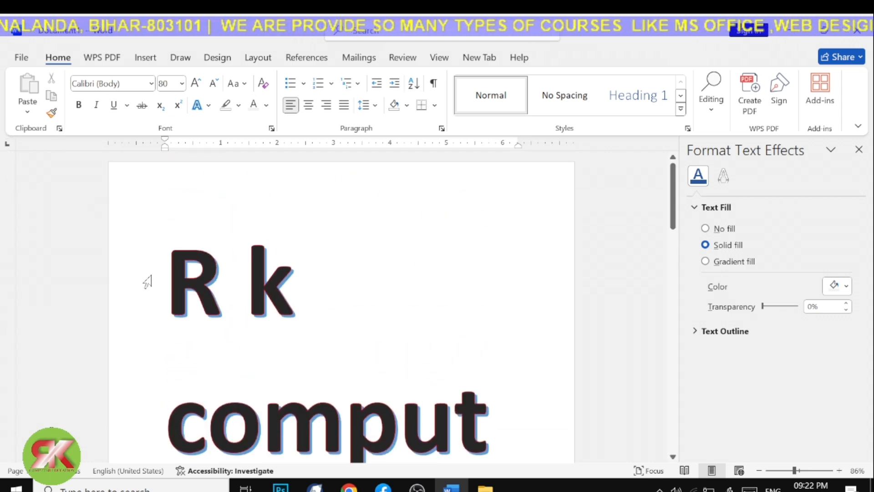
left_click(182, 275)
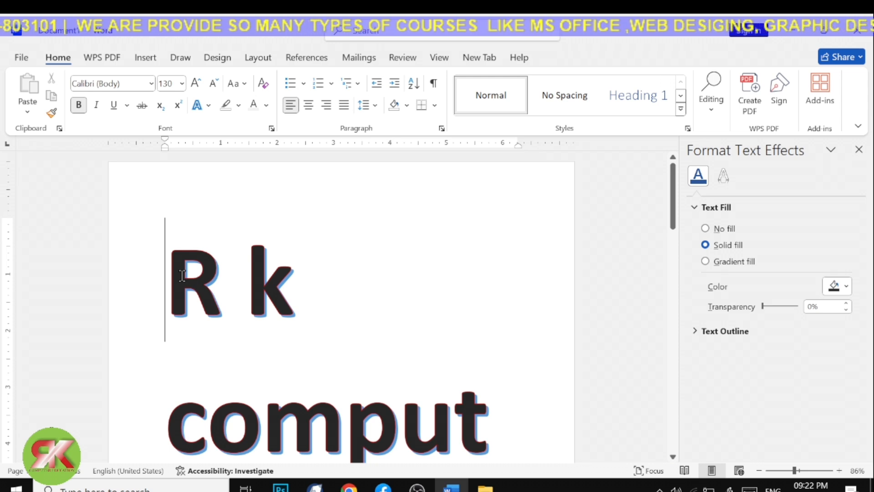
key("Return")
left_click(183, 218)
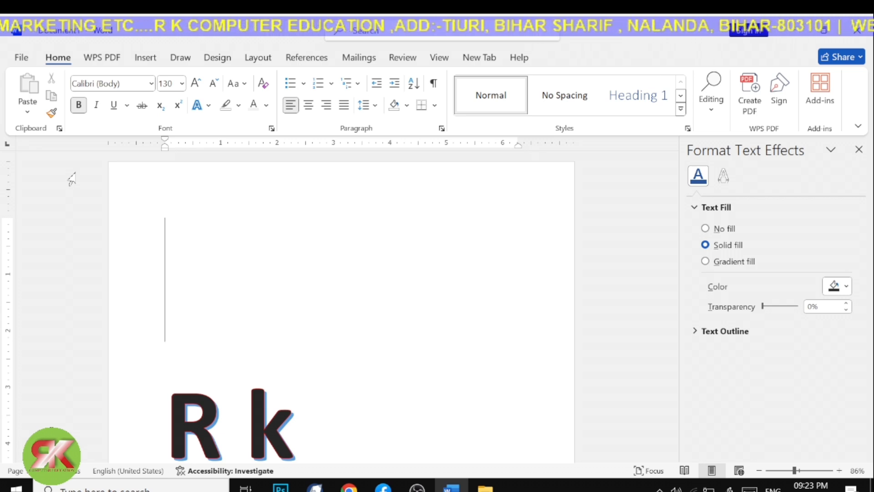
Copy the text "R k" and check the copied item in the clipboard history.
left_click_drag(171, 426, 304, 432)
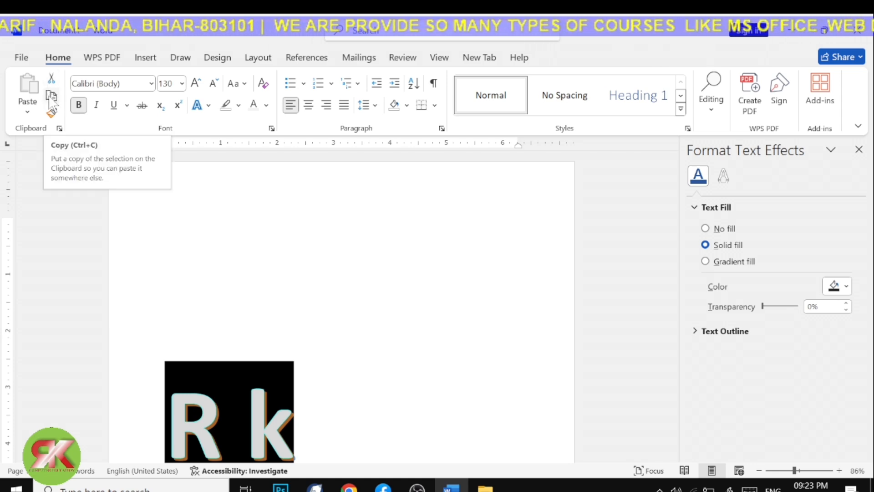
left_click(51, 98)
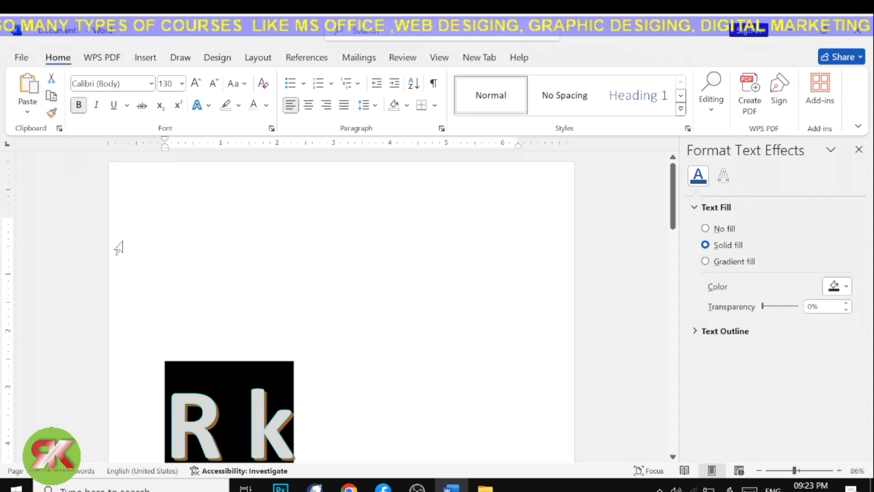
left_click(59, 128)
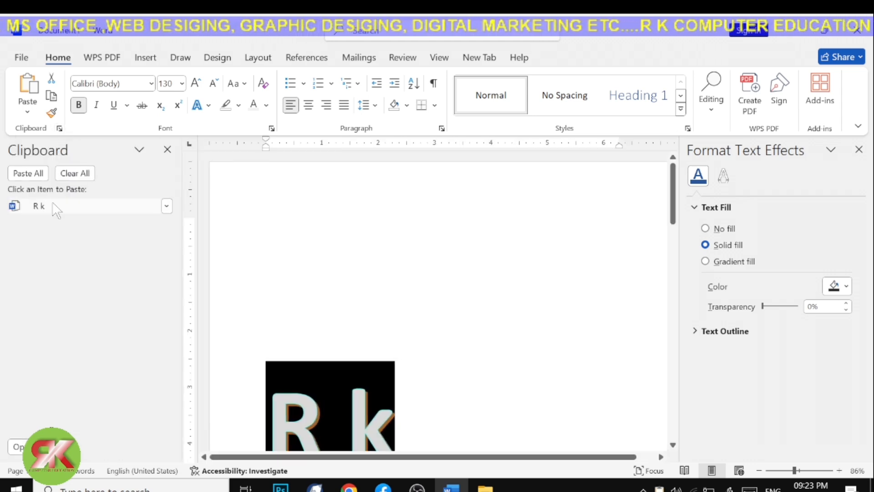
left_click(167, 149)
Paste the copied "R k" into the empty first line of the document.
left_click(166, 228)
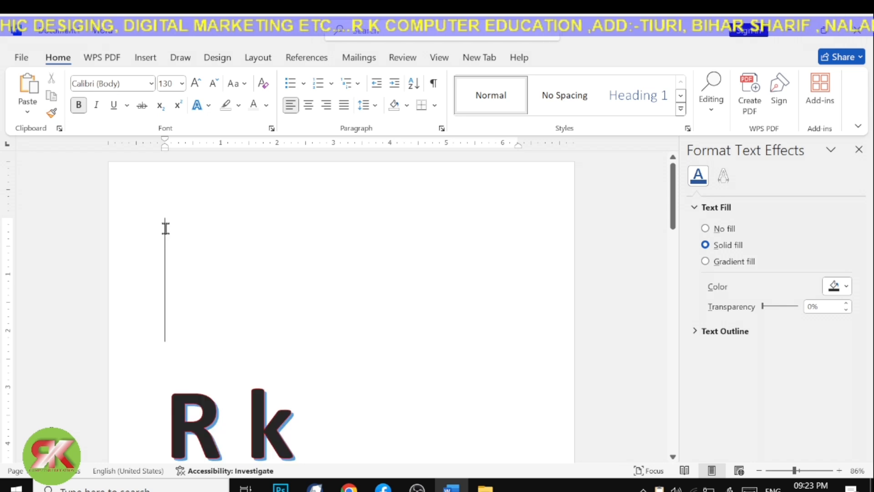
left_click(27, 109)
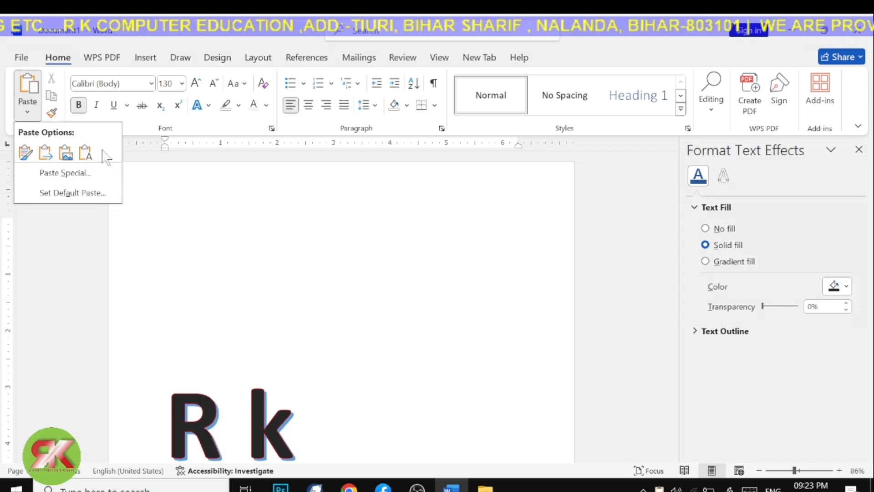
left_click(27, 86)
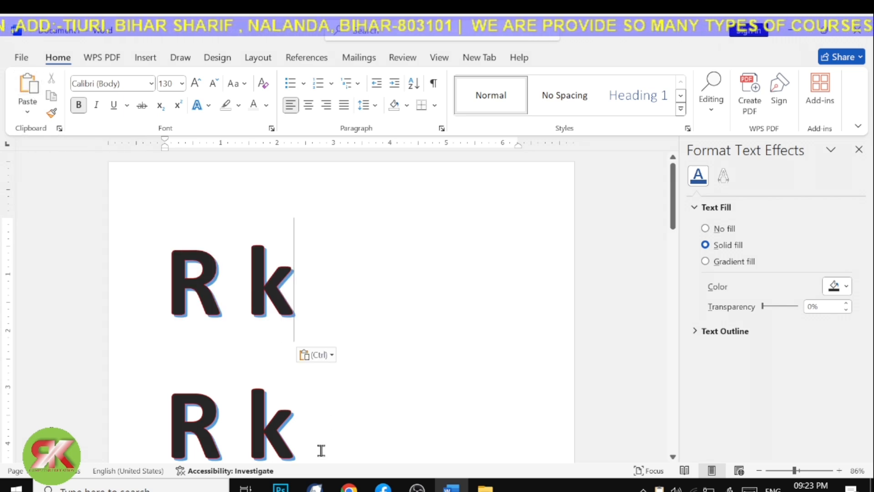
left_click_drag(321, 450, 220, 248)
left_click(465, 286)
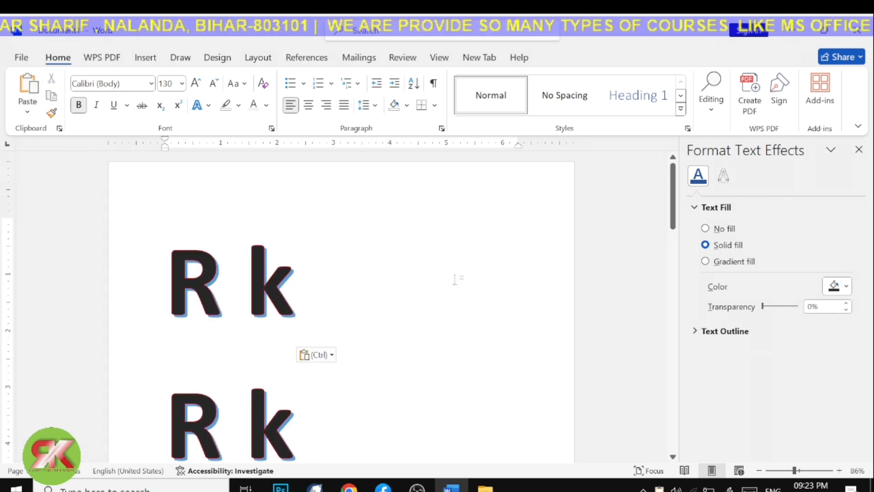
Cut the second "R k" on the first page and paste it after "er" at the end of the word "computer".
left_click_drag(187, 396, 328, 415)
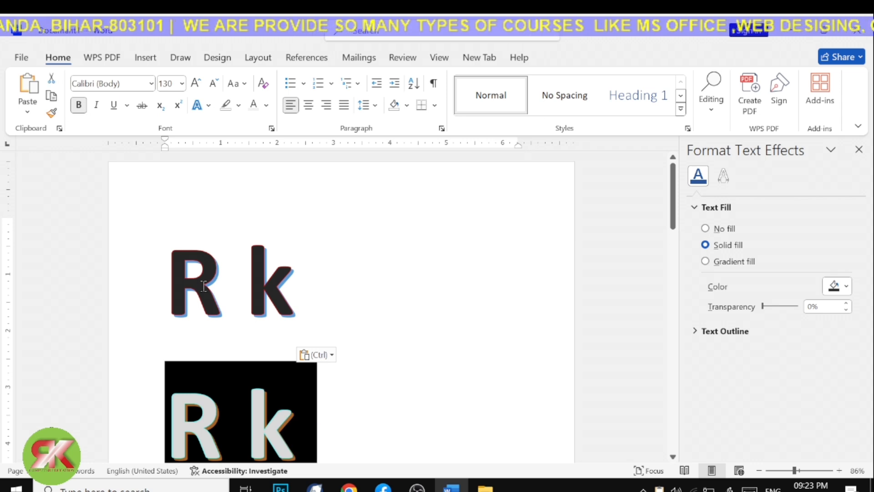
left_click(52, 80)
scroll(224, 423, "down", 5)
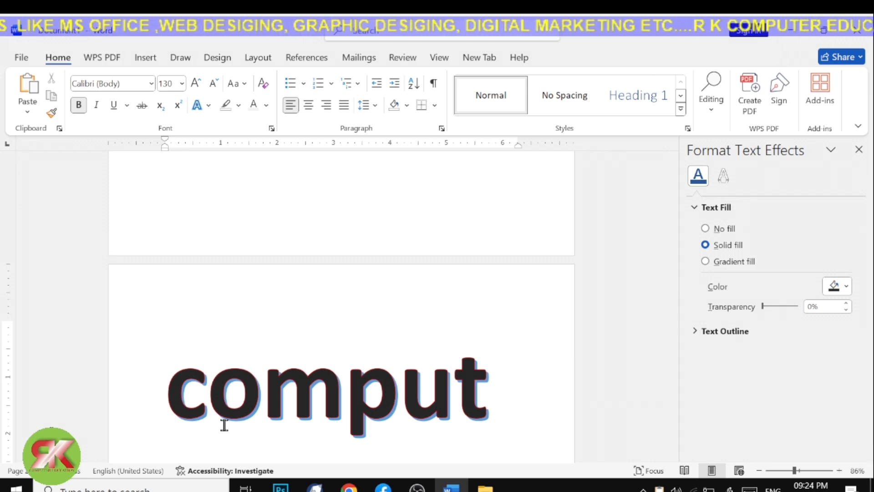
scroll(224, 425, "down", 5)
scroll(224, 424, "up", 5)
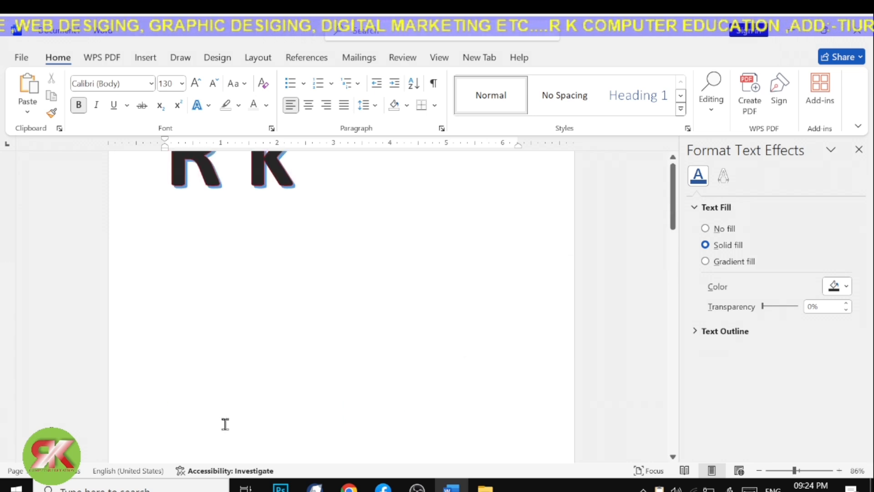
scroll(232, 385, "down", 10)
left_click(300, 339)
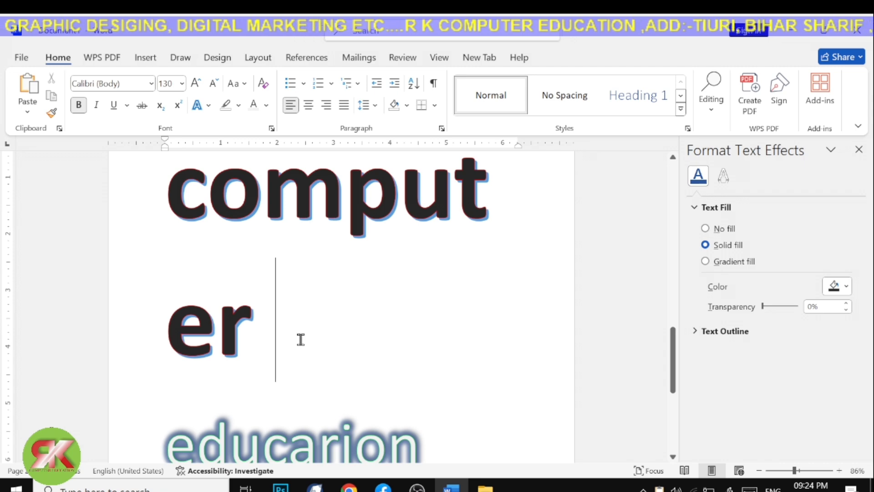
left_click(27, 91)
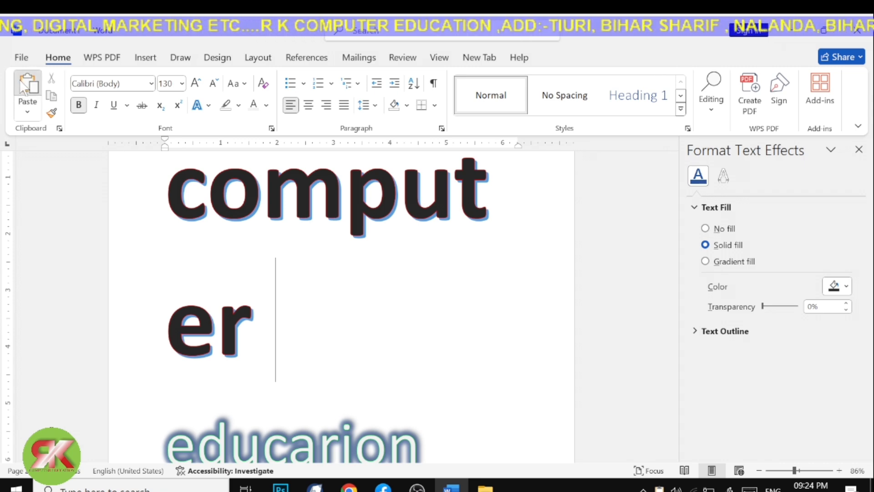
View the available paste options without choosing one.
scroll(361, 236, "up", 4)
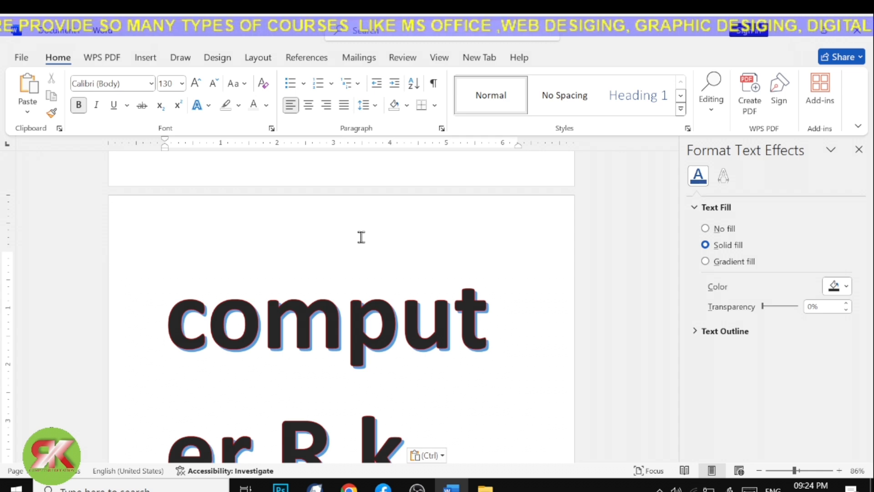
scroll(361, 237, "up", 13)
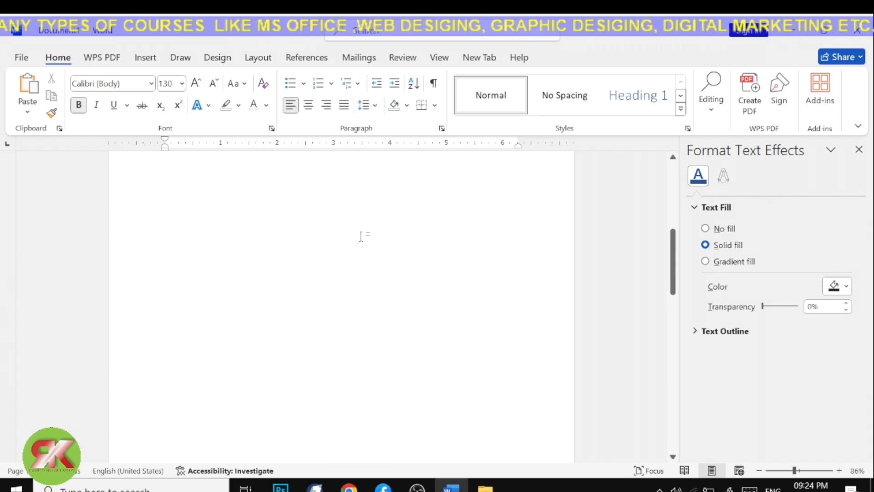
left_click(27, 112)
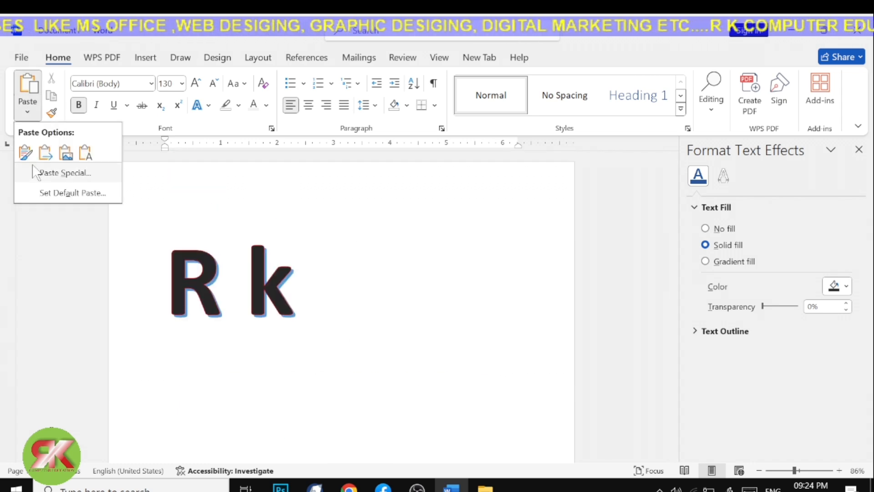
left_click(231, 185)
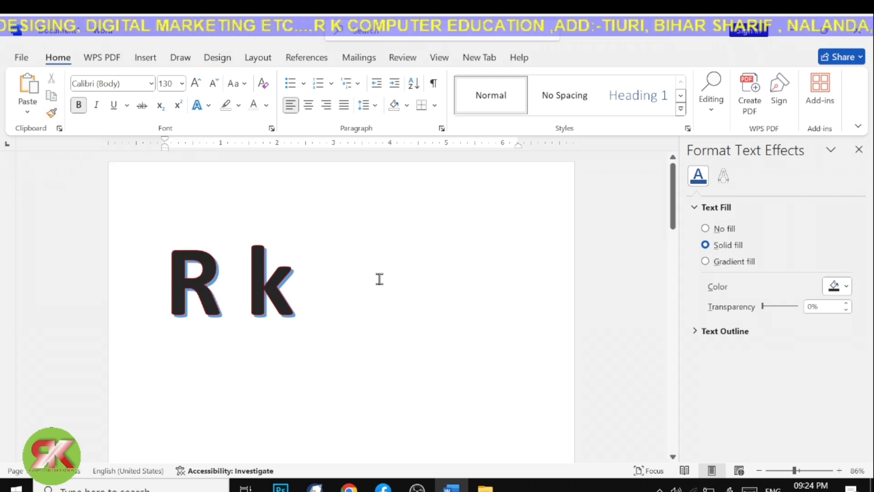
Add the text "Rk computer" on a new line below "X2", accepting the suggested word "computer".
scroll(378, 277, "down", 3)
left_click_drag(178, 191, 336, 203)
scroll(336, 199, "down", 6)
scroll(335, 199, "down", 10)
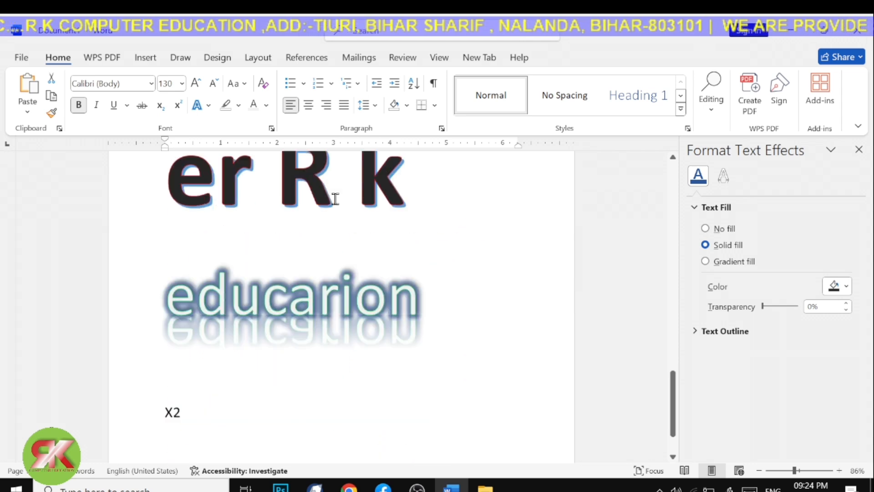
left_click(243, 289)
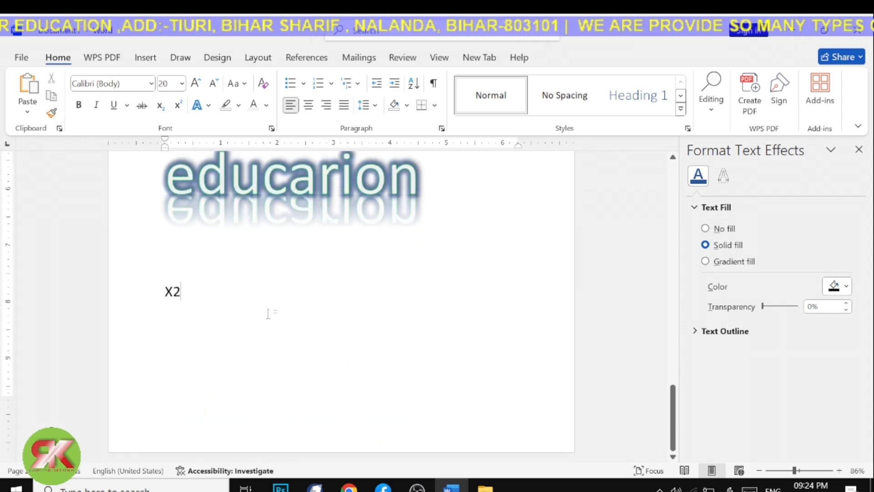
key("Return")
type("rk")
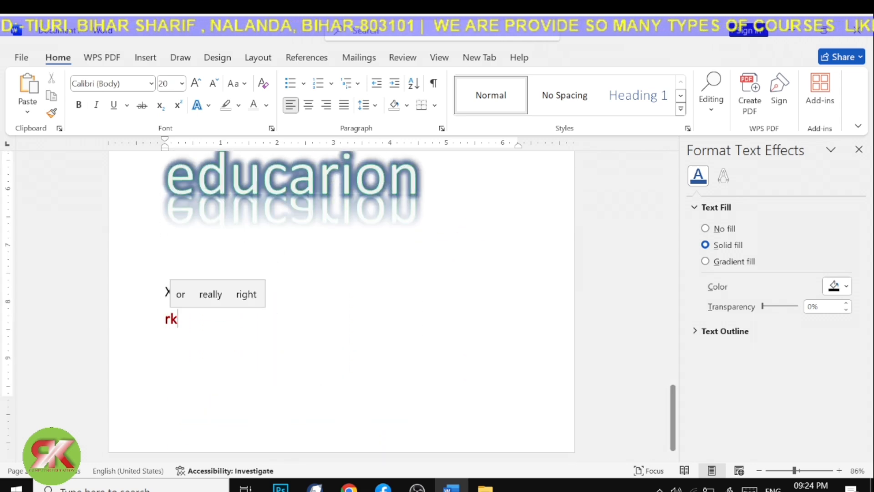
type(" compu")
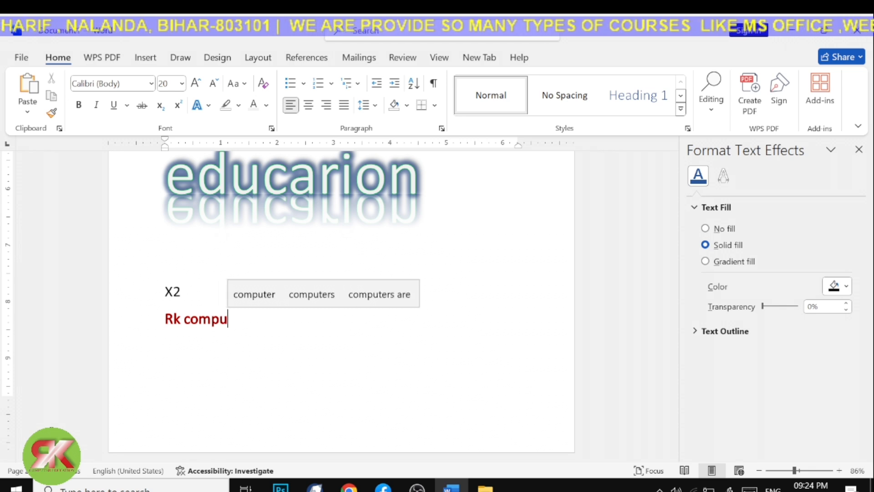
key("Up")
key("Return")
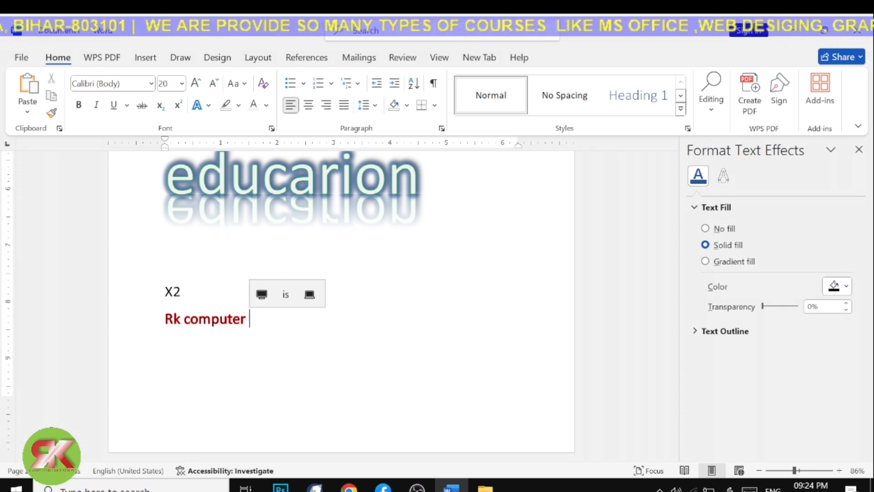
Clear all formatting from the "Rk computer" line below "X2".
left_click_drag(246, 319, 146, 314)
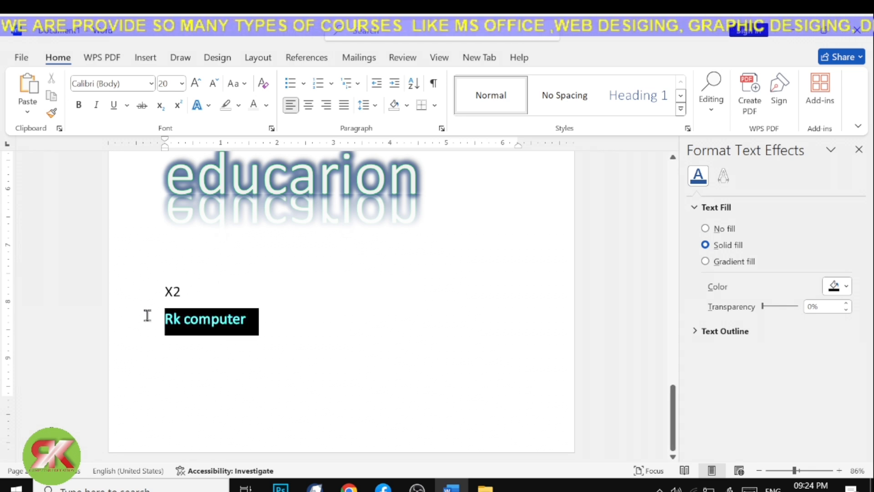
left_click(263, 84)
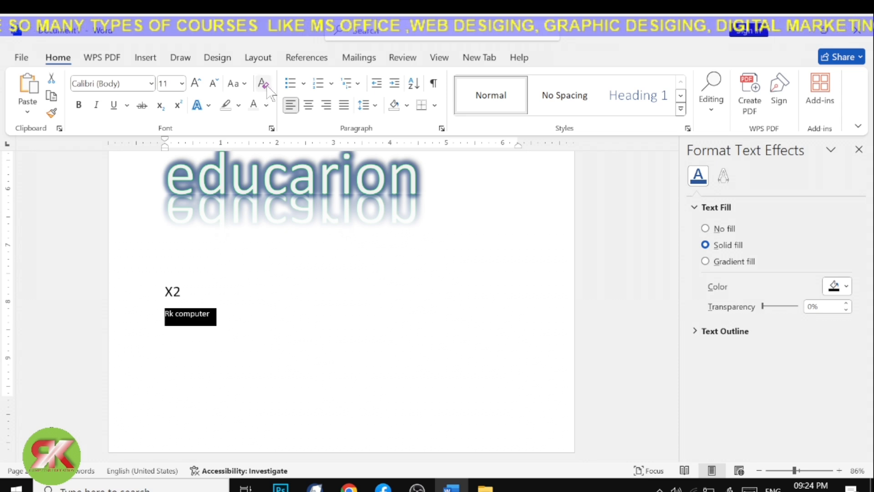
left_click(308, 402)
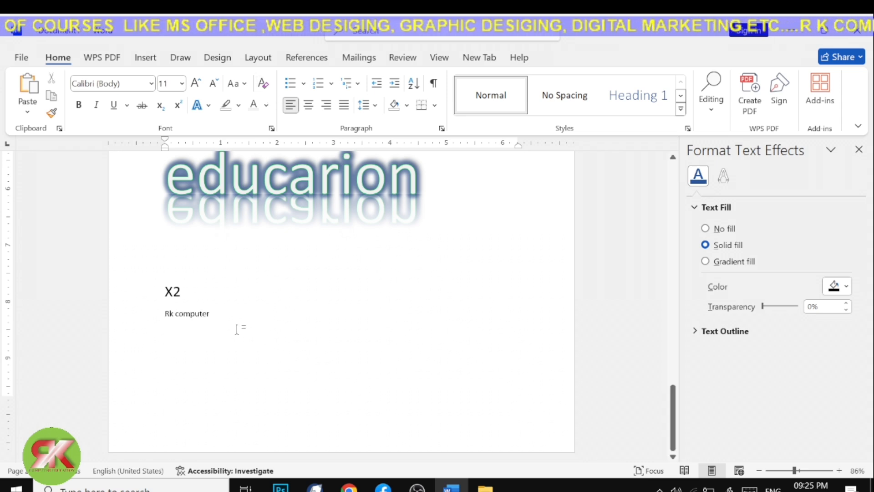
scroll(237, 329, "up", 1)
left_click_drag(169, 227, 238, 237)
triple_click(209, 369)
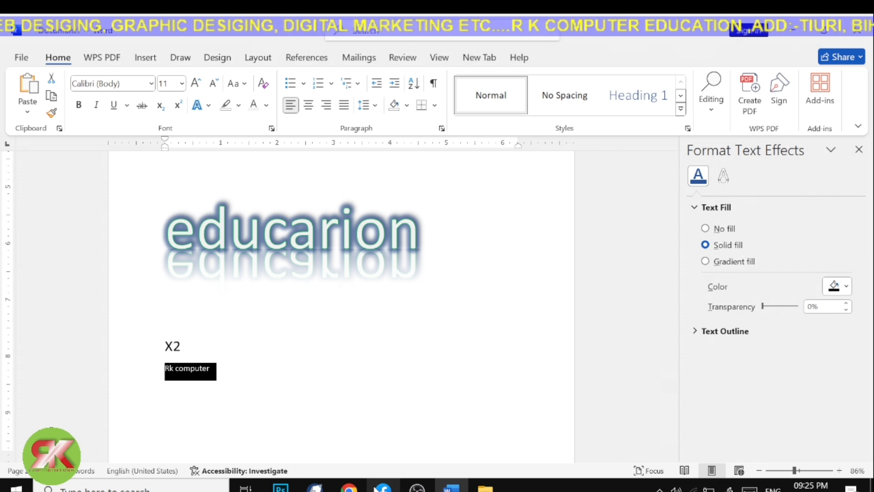
left_click(300, 387)
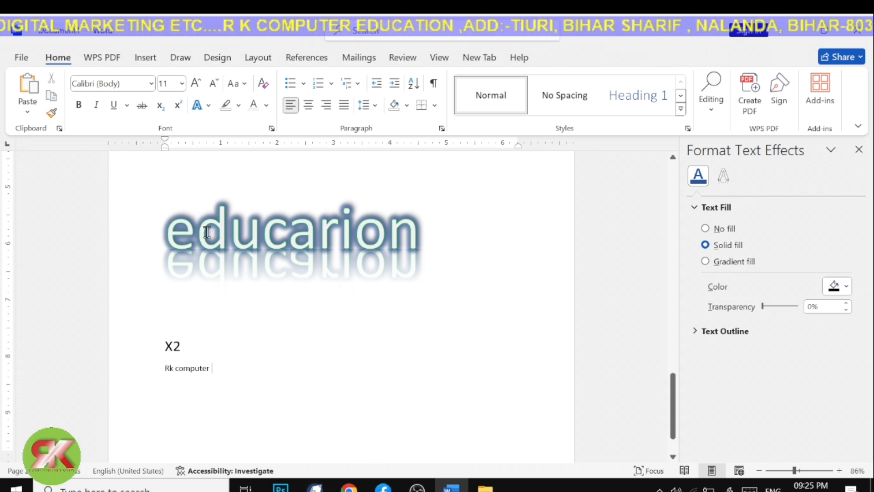
left_click_drag(154, 358, 237, 369)
left_click(236, 369)
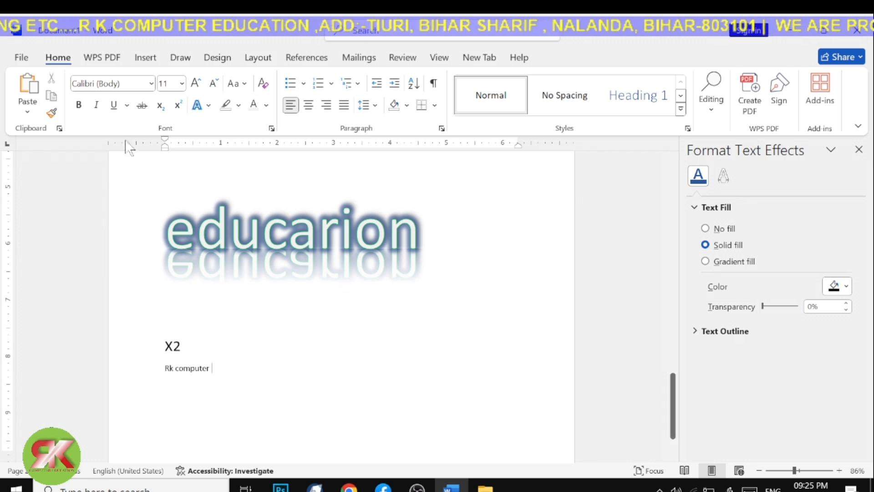
left_click_drag(225, 241, 355, 247)
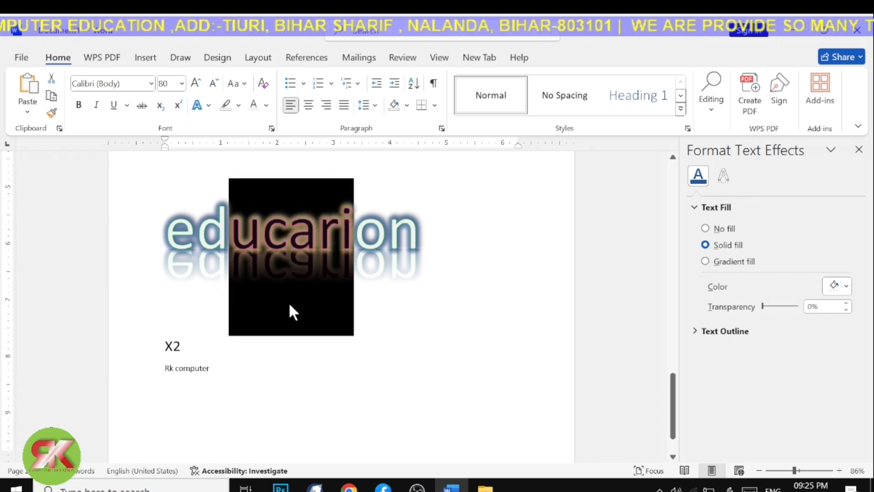
left_click_drag(224, 379, 146, 377)
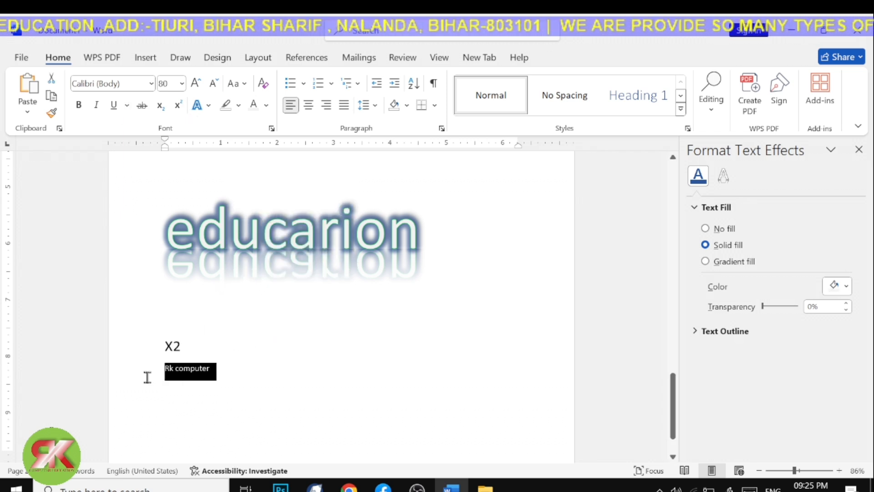
left_click(282, 385)
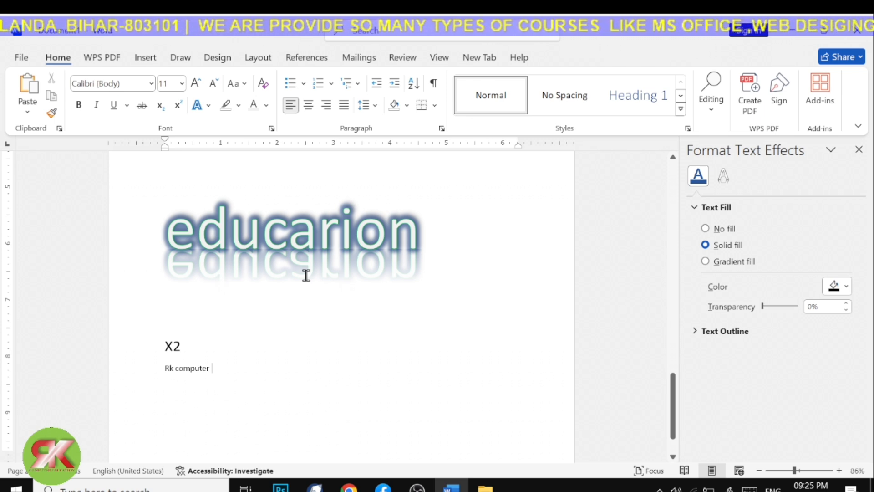
Copy the formatting of the letter "c" in "educarion" onto the "Rk computer" line with Format Painter.
left_click_drag(262, 246, 288, 248)
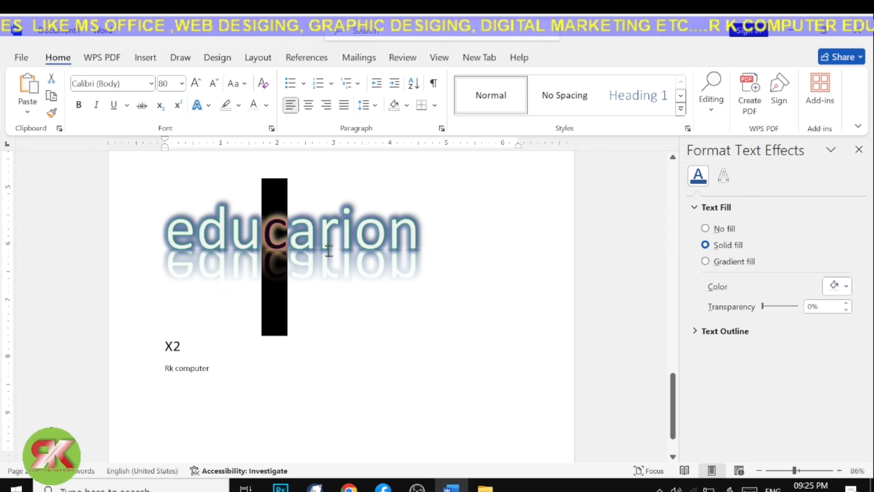
left_click(50, 113)
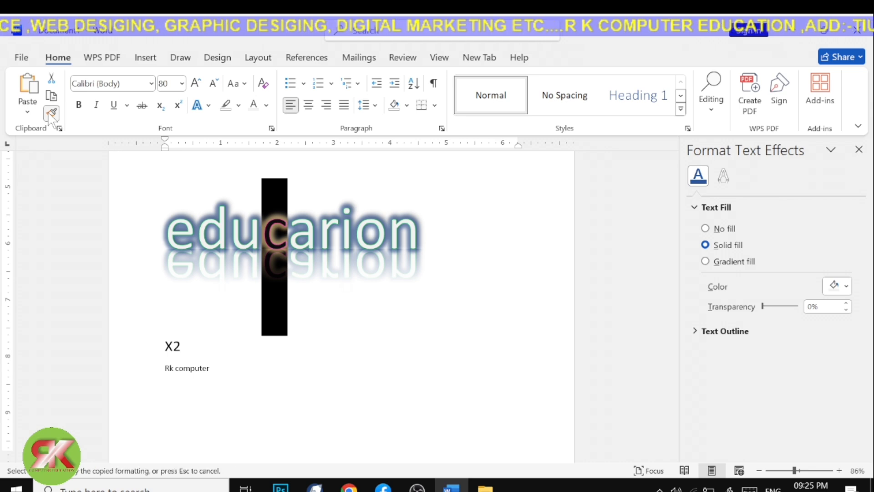
left_click_drag(166, 370, 204, 370)
scroll(289, 354, "down", 6)
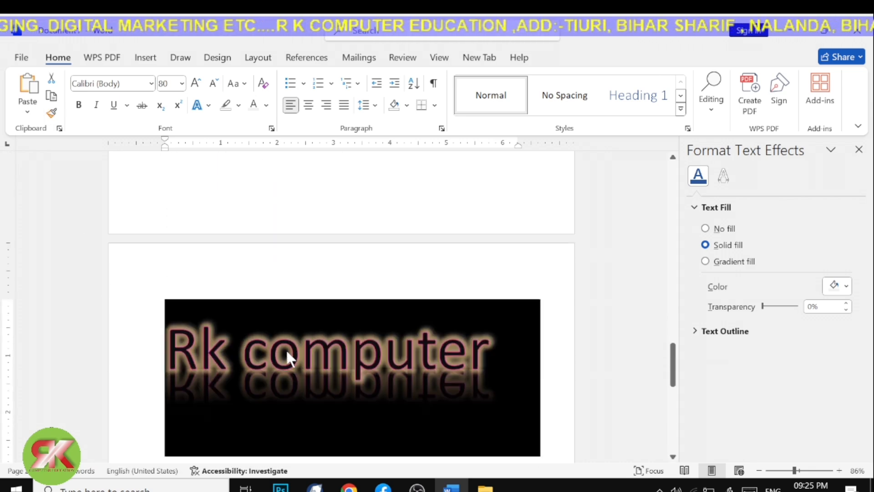
scroll(211, 285, "up", 7)
scroll(322, 303, "down", 6)
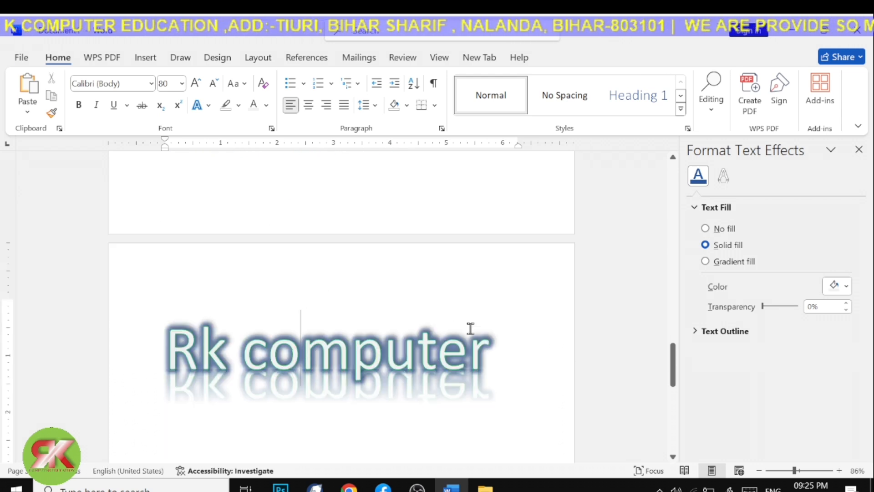
scroll(457, 332, "down", 4)
scroll(451, 318, "up", 1)
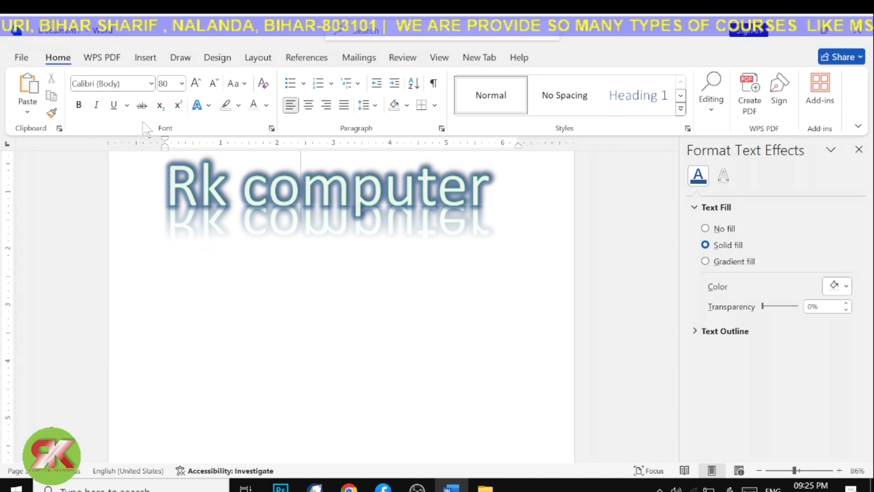
scroll(250, 190, "up", 2)
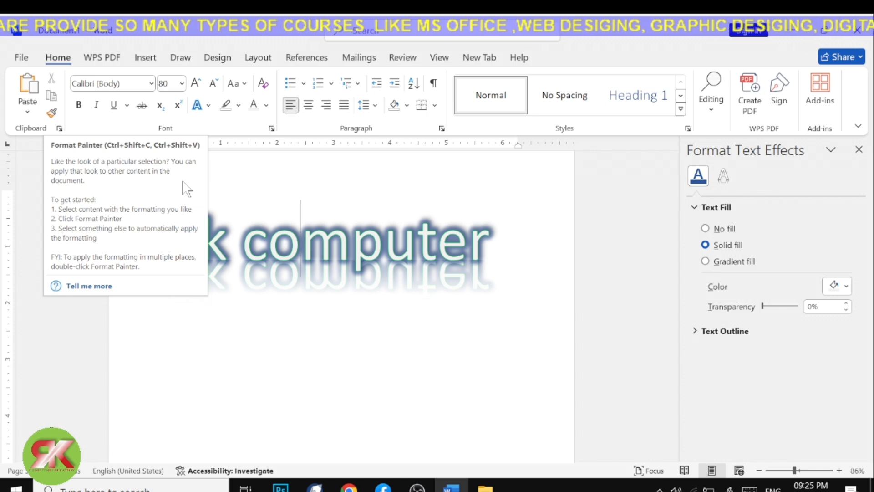
scroll(273, 224, "up", 7)
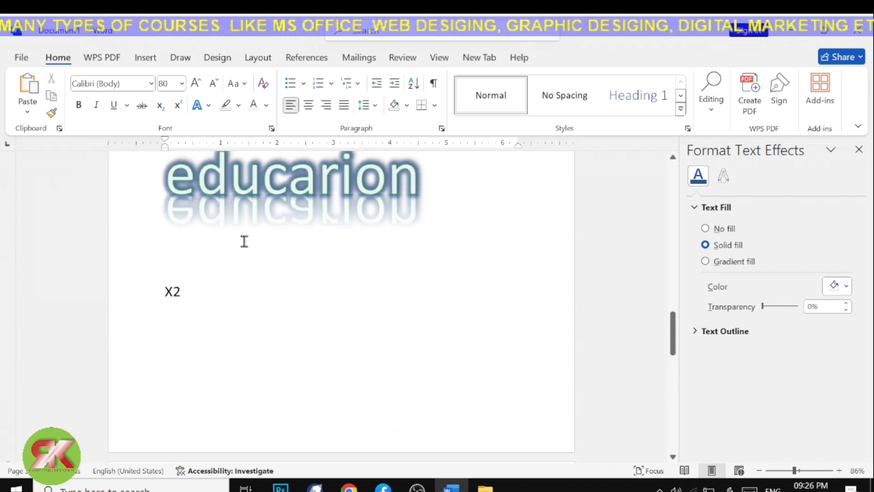
scroll(246, 265, "up", 2)
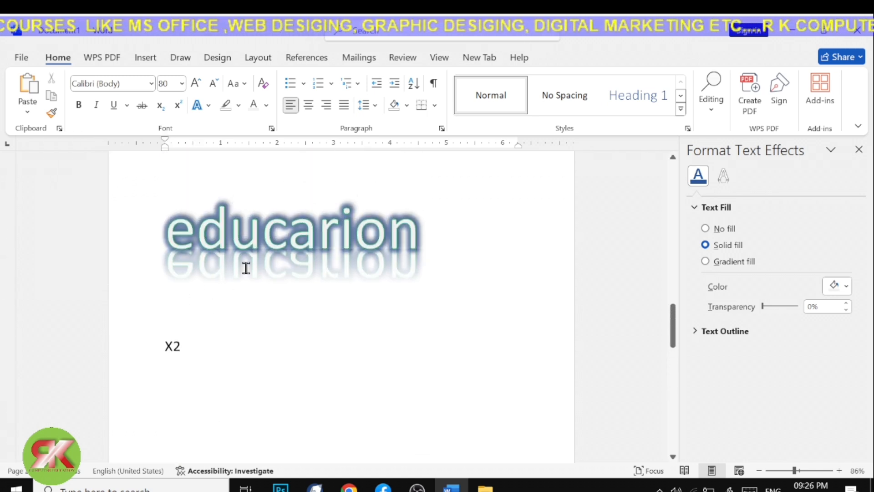
left_click_drag(270, 237, 316, 238)
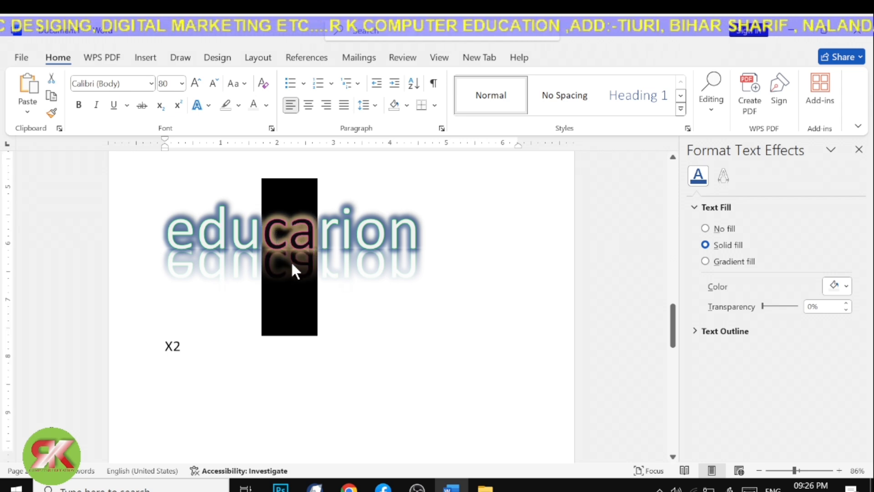
Start a new line after "Rk computer" and enter "=rand" on it.
scroll(293, 266, "down", 8)
left_click(524, 284)
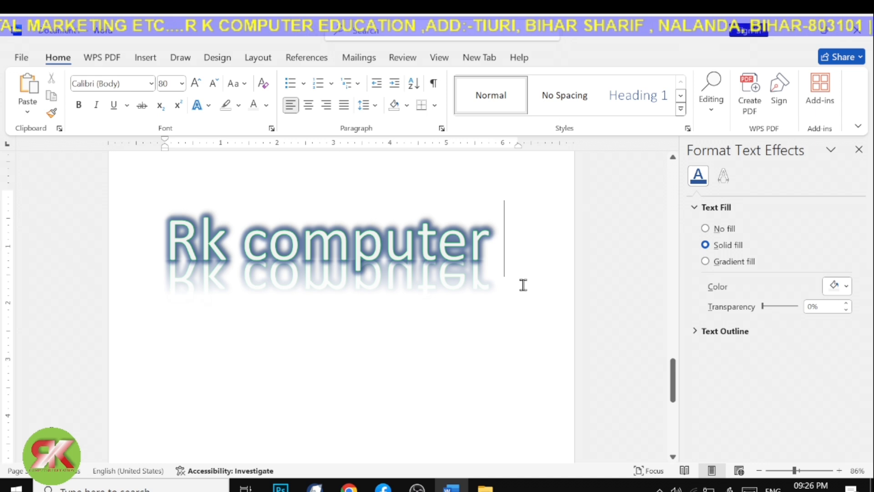
key("Return")
type("=r")
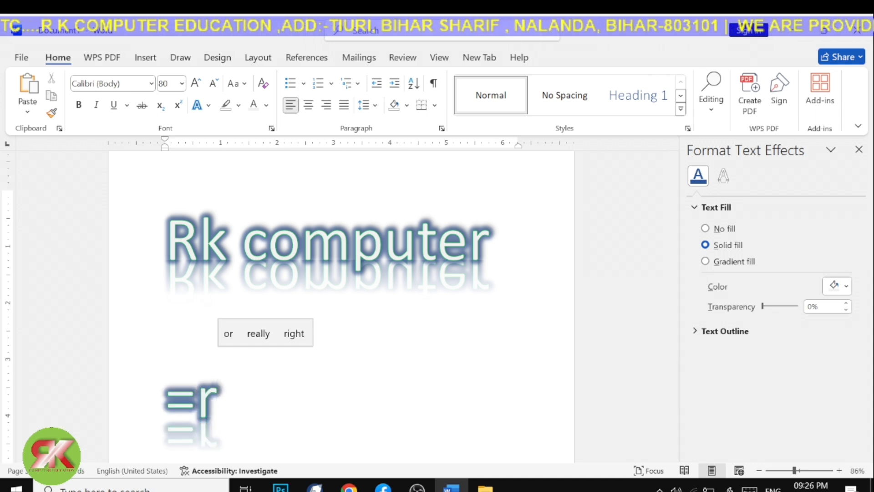
type("and")
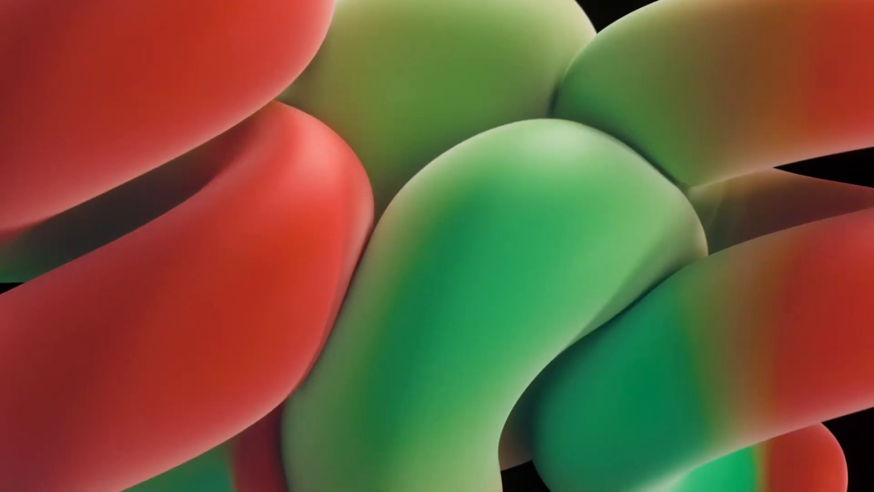